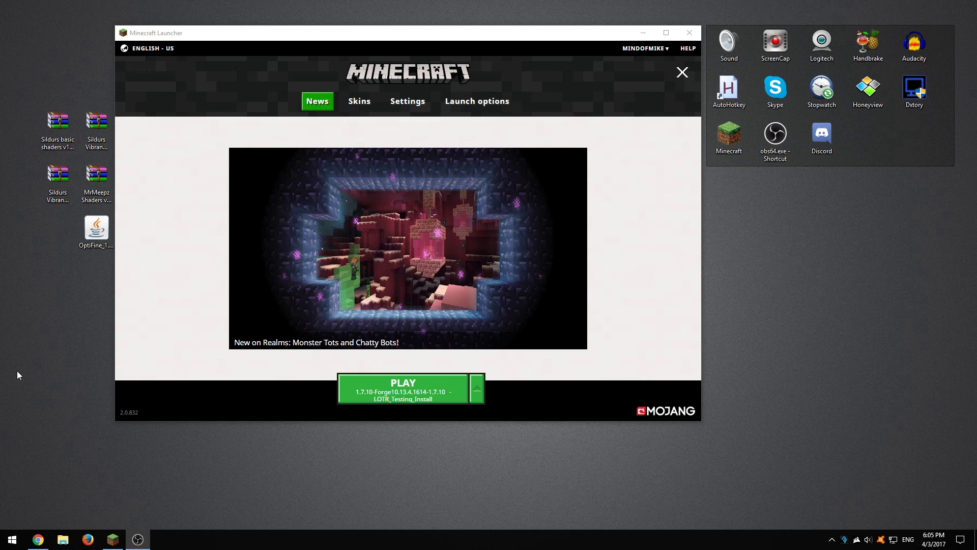
Check the OptiFine 1.7.10 HD U D7 download, then open LOTR_Testing_Install's .minecraft-lotr-testing game directory.
click(38, 539)
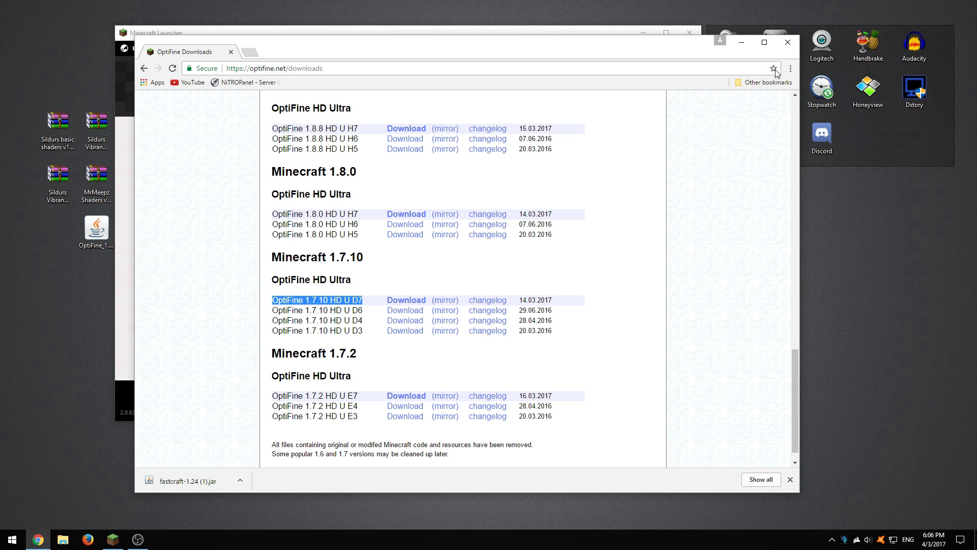
click(741, 43)
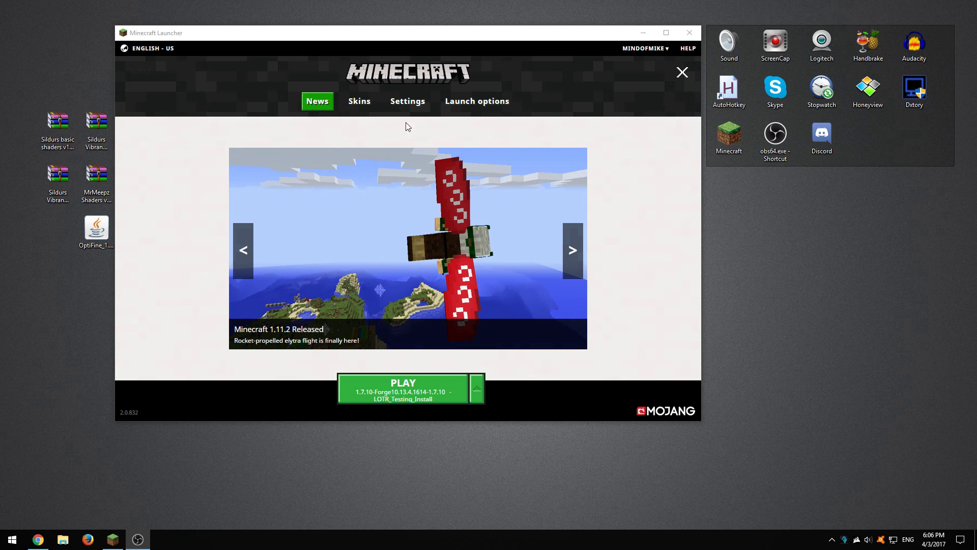
click(454, 104)
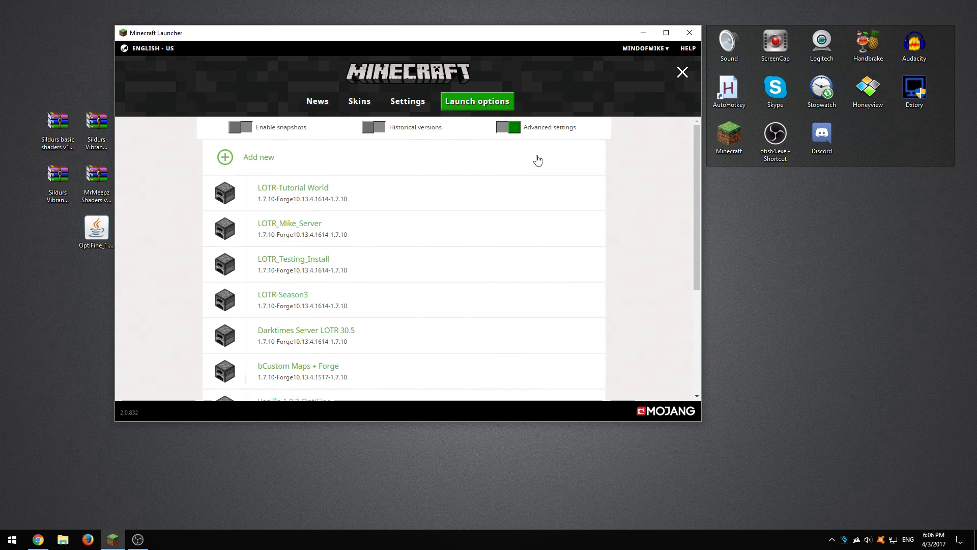
click(279, 270)
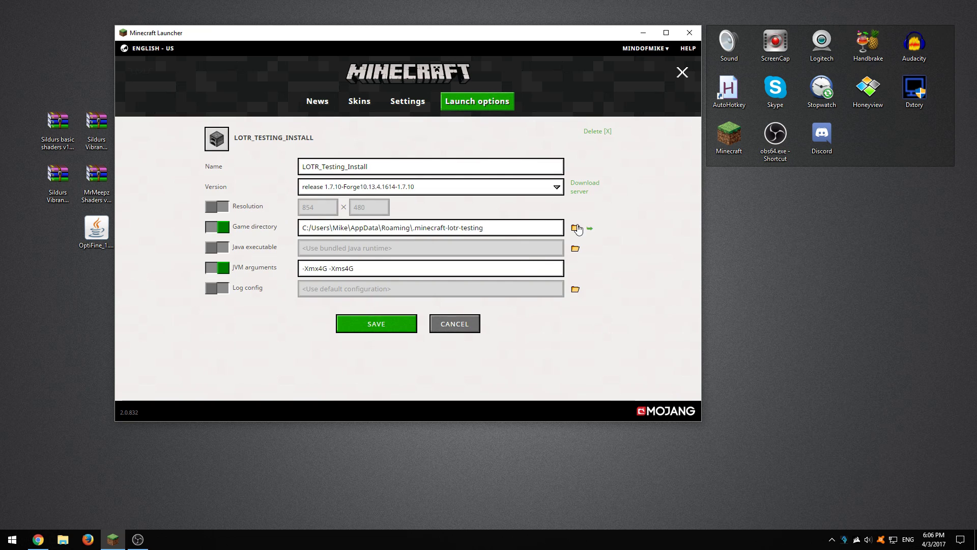
click(589, 230)
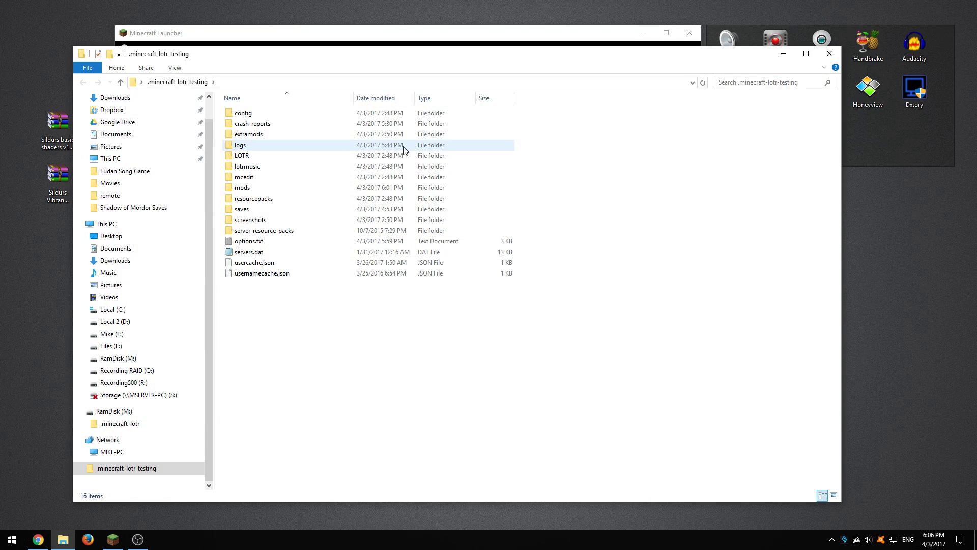
Copy OptiFine_1.7.10_HD_U_D7.jar from the desktop into the .minecraft-lotr-testing mods folder.
drag(242, 57, 304, 49)
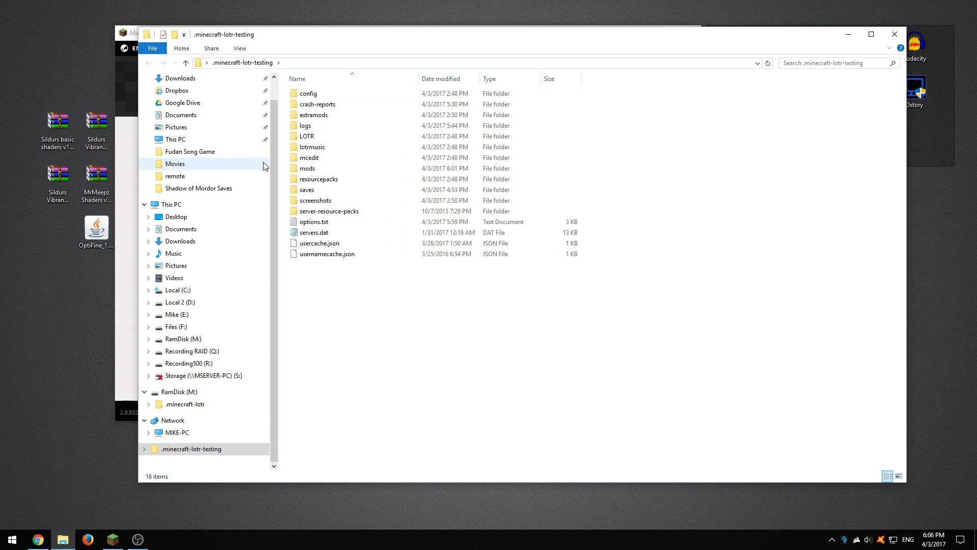
double_click(301, 170)
drag(96, 227, 438, 230)
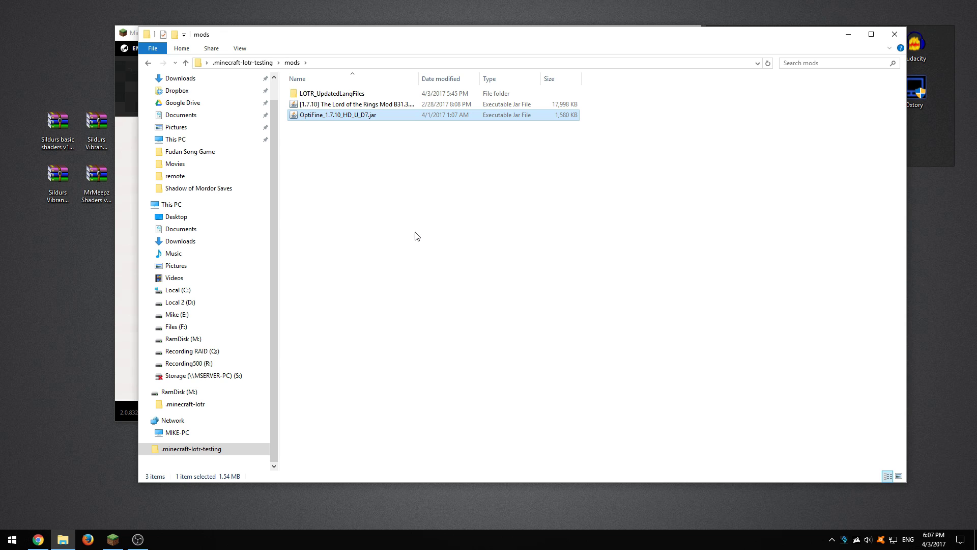
click(848, 34)
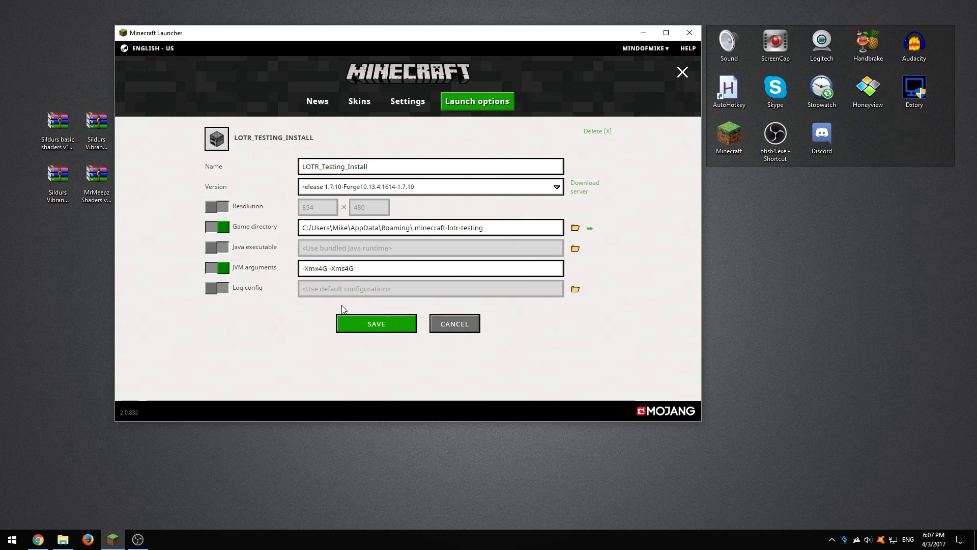
Launch the LOTR_Testing_Install profile with PLAY from the launcher's News page.
click(313, 100)
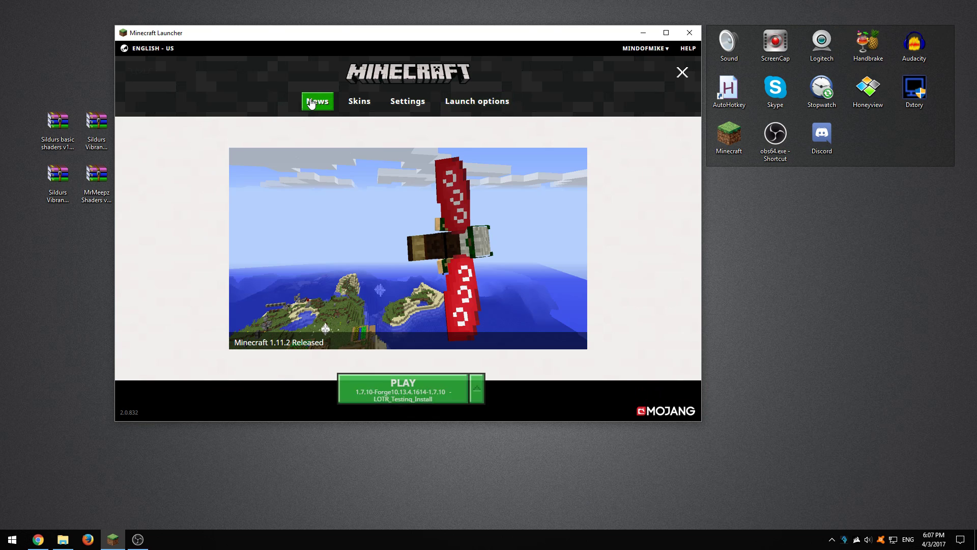
click(398, 391)
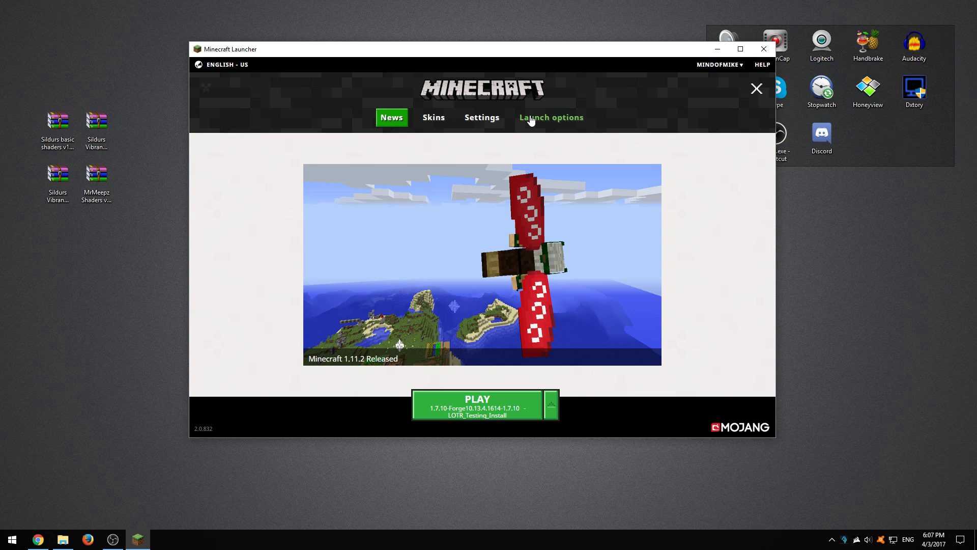
Reopen LOTR_Testing_Install's game directory, now listing a new shaderpacks folder.
click(526, 116)
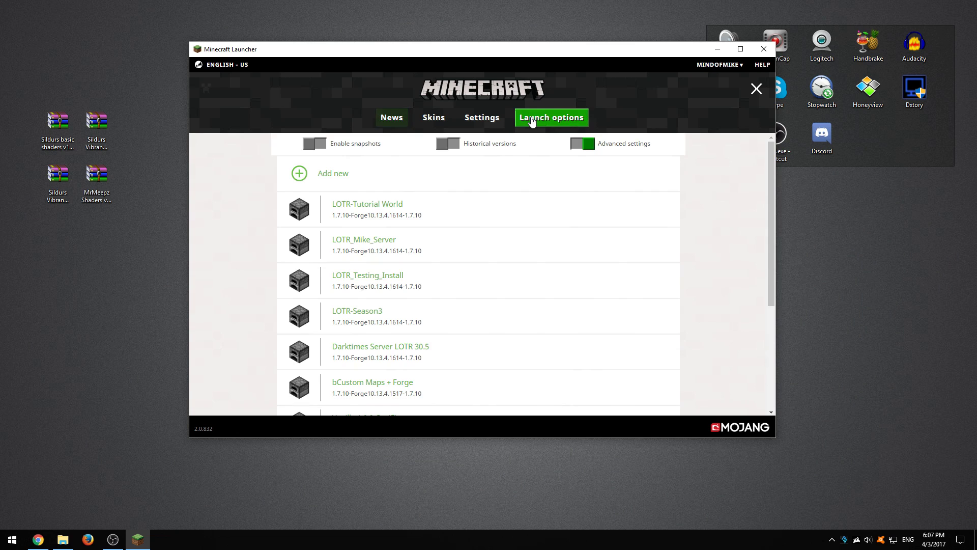
click(360, 289)
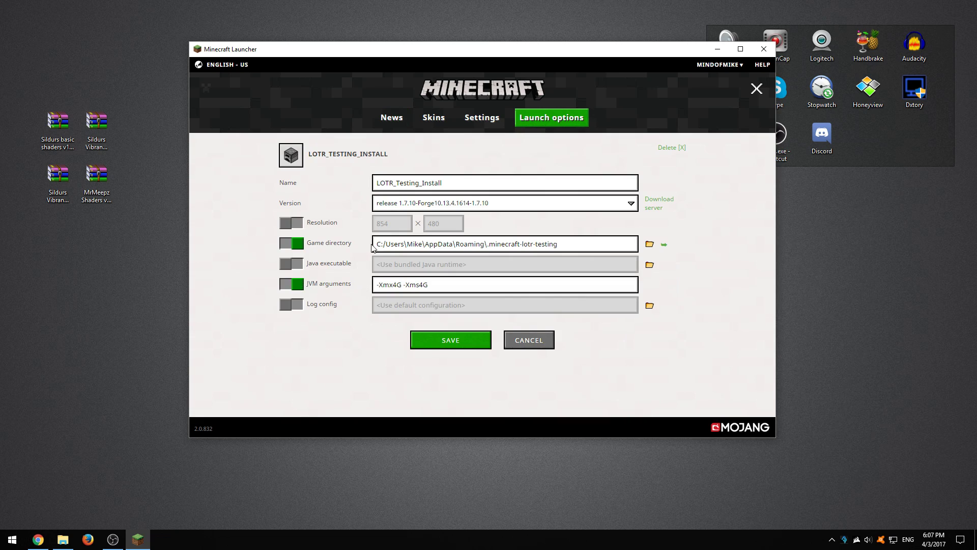
click(664, 247)
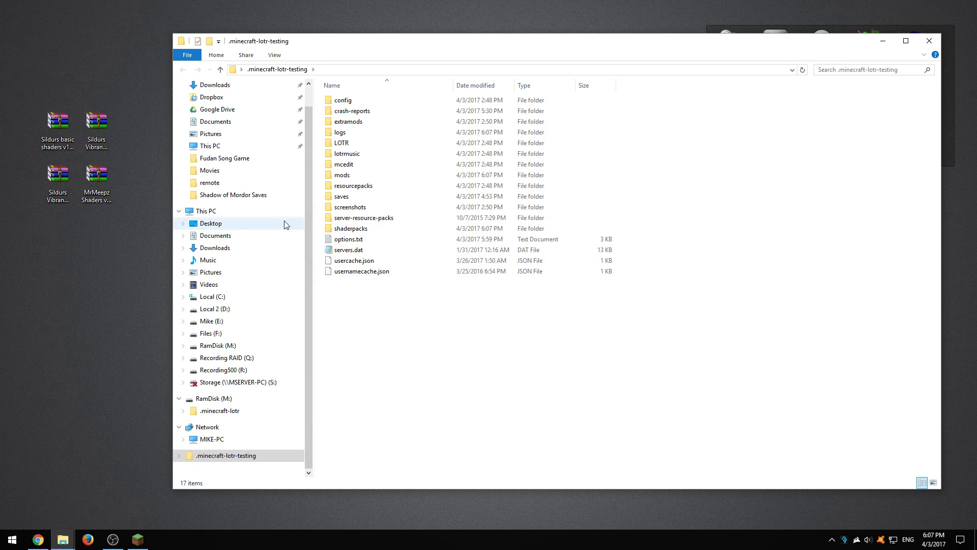
Copy the four Sildurs and MrMeepz shader zips into shaderpacks, then cancel the profile form.
double_click(333, 233)
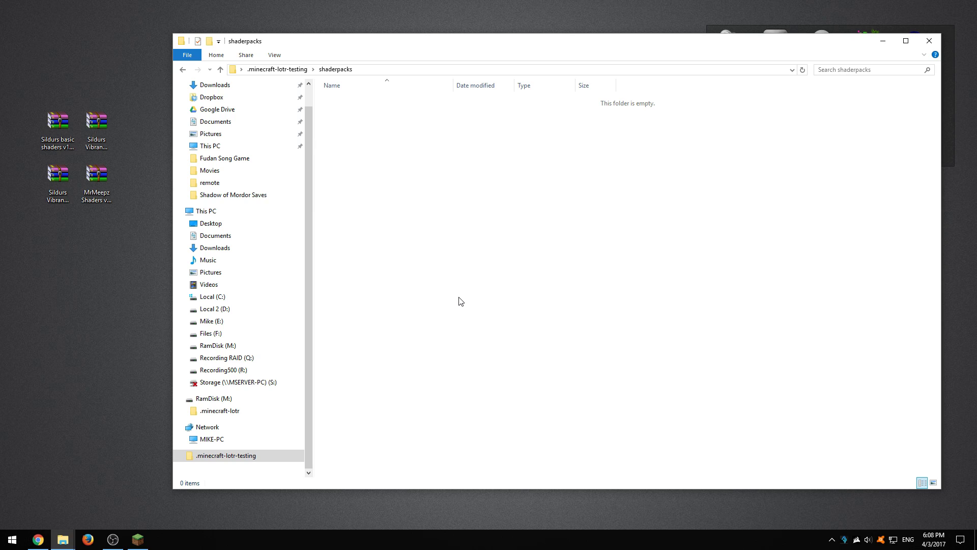
drag(130, 243, 493, 223)
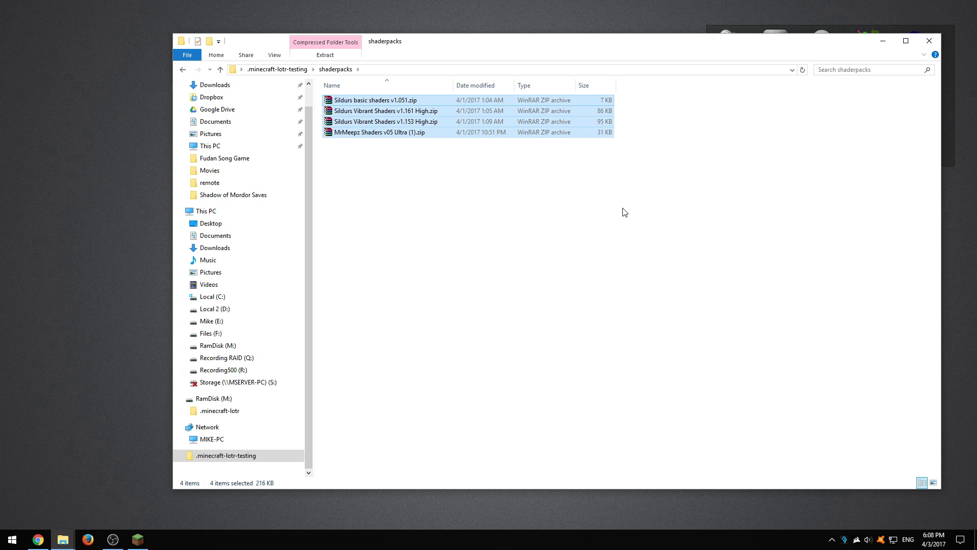
drag(811, 45, 772, 39)
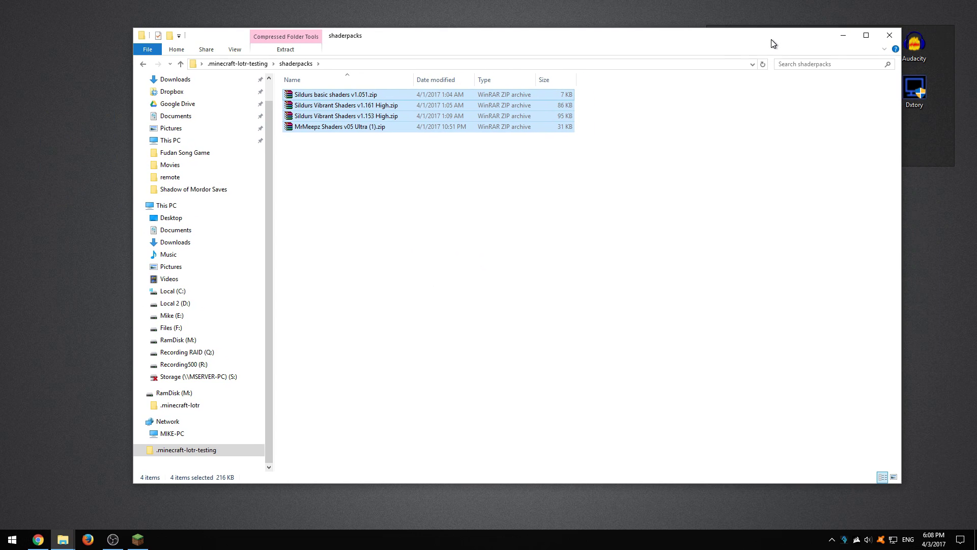
click(842, 36)
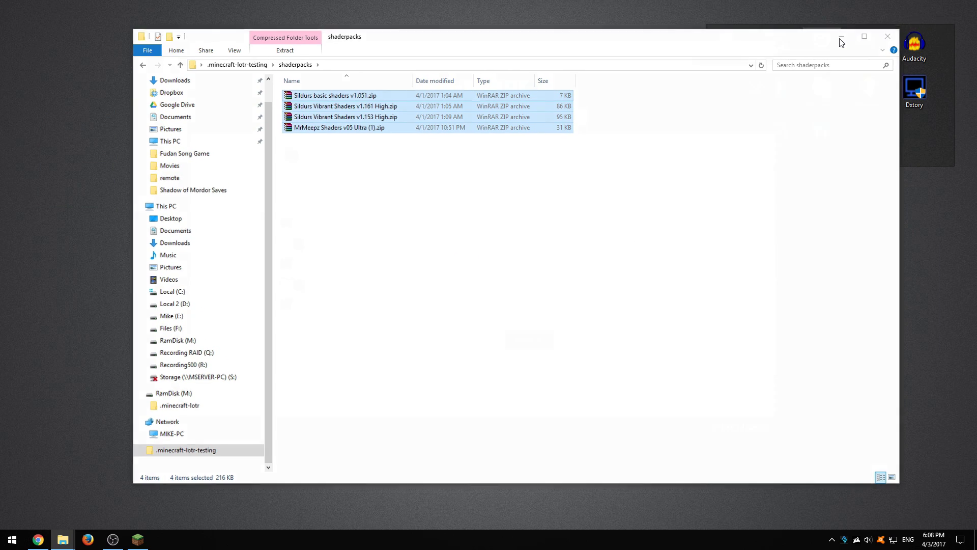
click(529, 341)
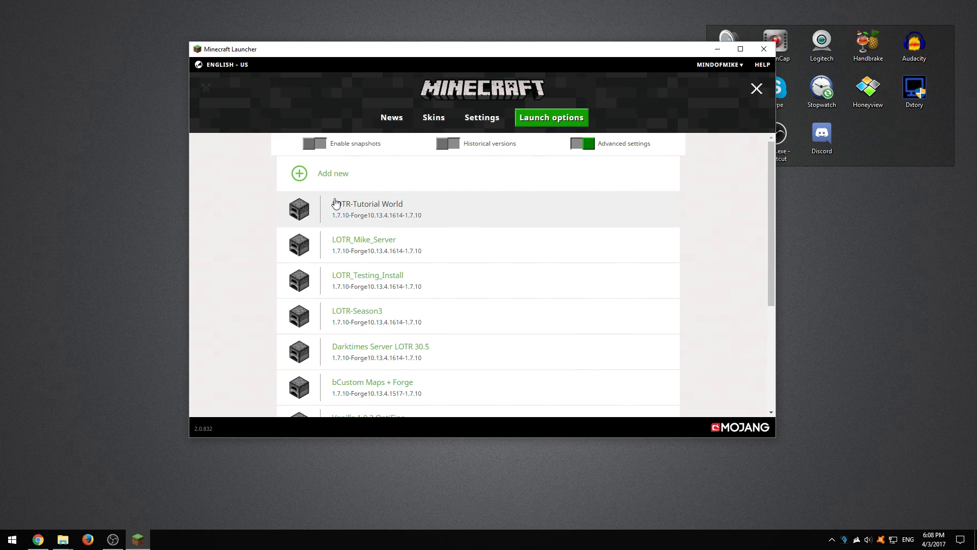
Relaunch Minecraft and open the Mod List showing OptiFine and Lord of the Rings Mod Public Beta 31.3.
click(392, 122)
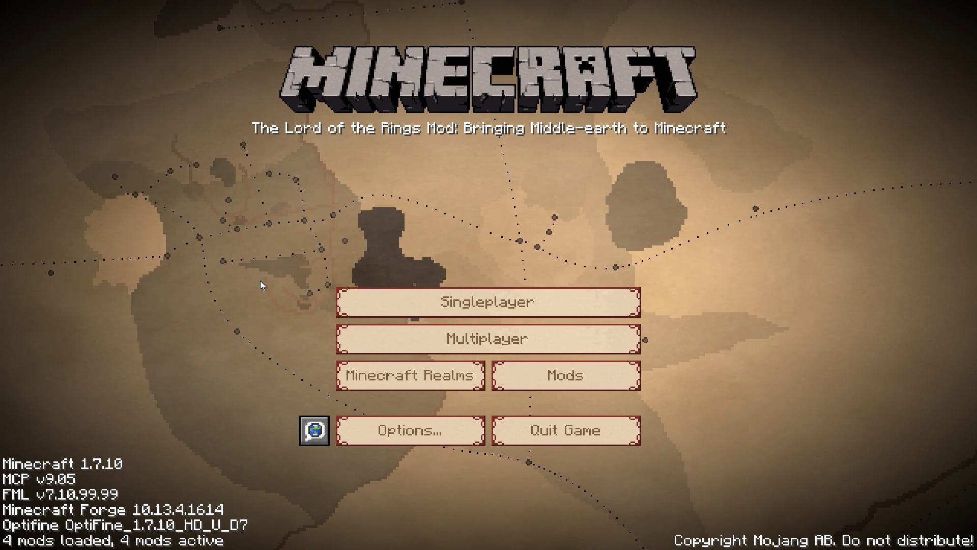
click(556, 385)
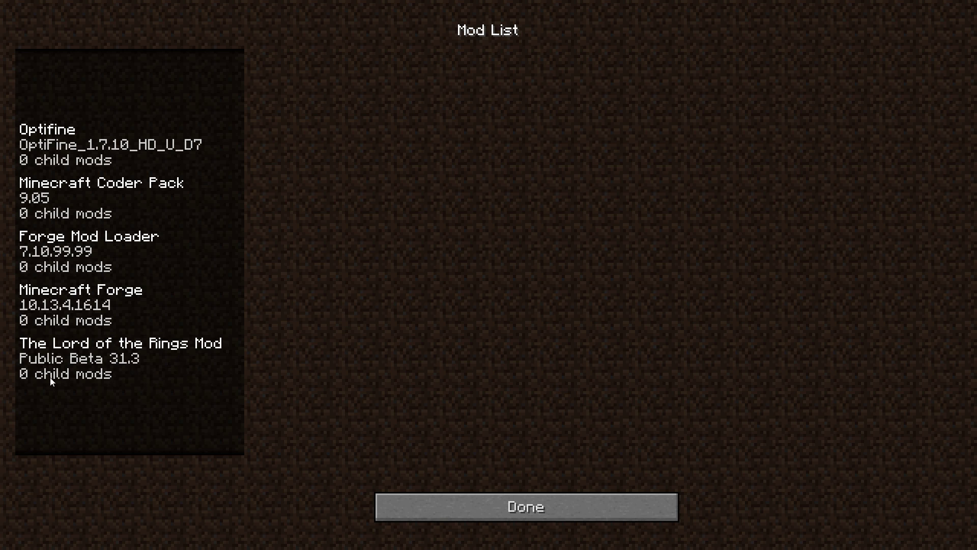
Open The Lord of the Rings Mod's lotr.cfg config, scroll through it, and exit to the title screen.
click(57, 353)
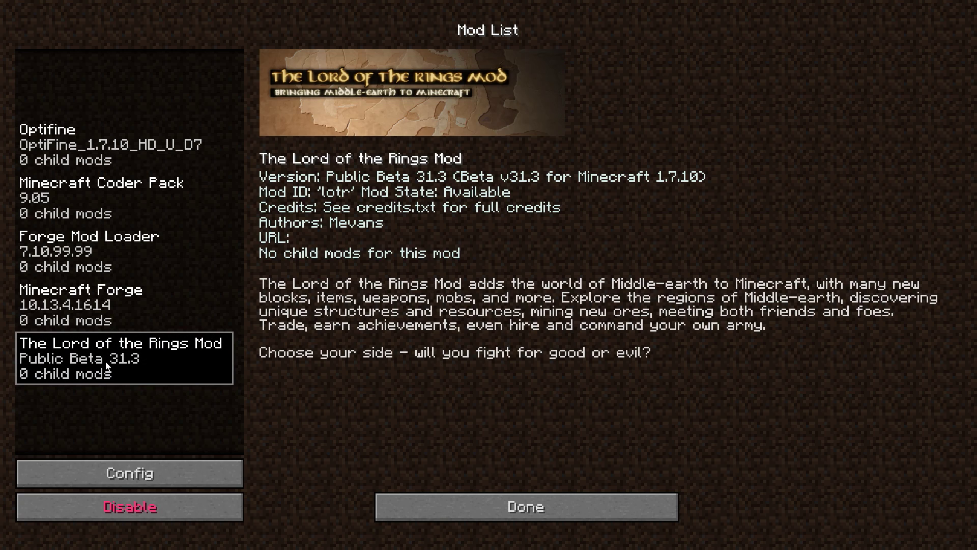
click(107, 476)
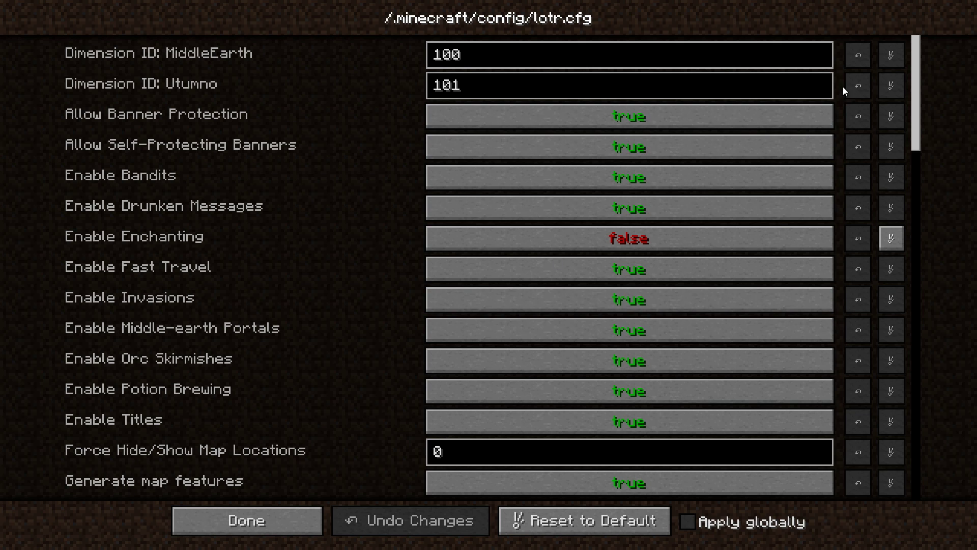
drag(914, 81, 901, 398)
mouse_move(136, 190)
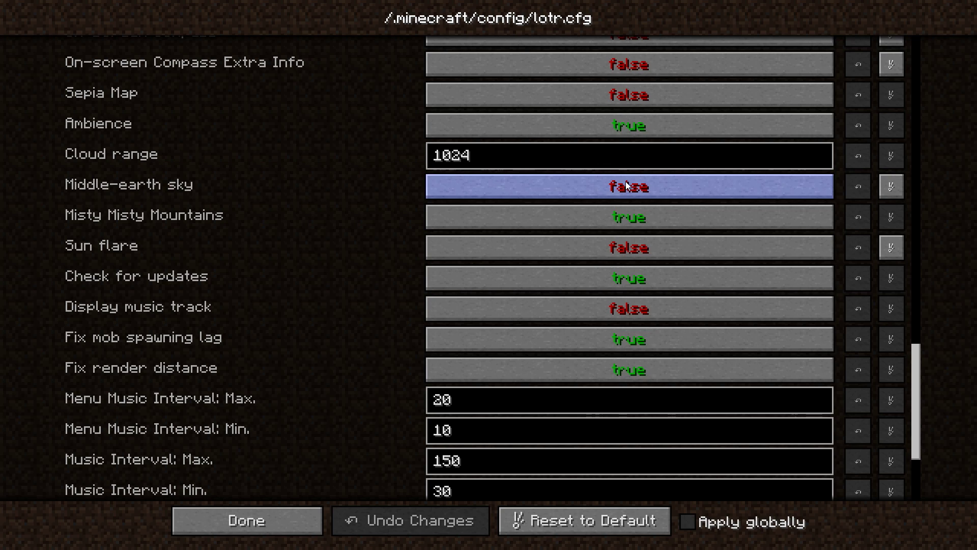
click(249, 521)
click(429, 497)
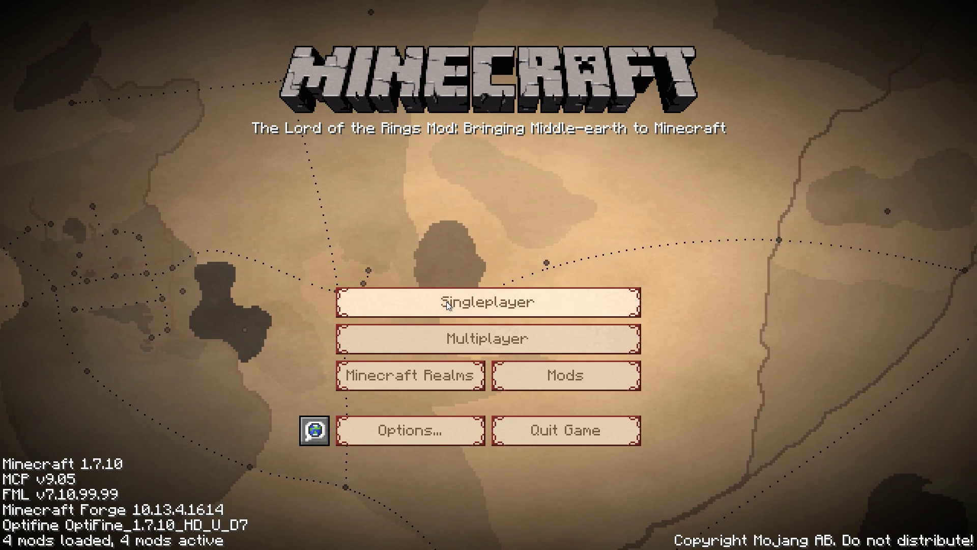
In Video Settings, switch Advanced OpenGL to Fancy and Chunk Loading to Multi-Core, then open Details.
click(382, 439)
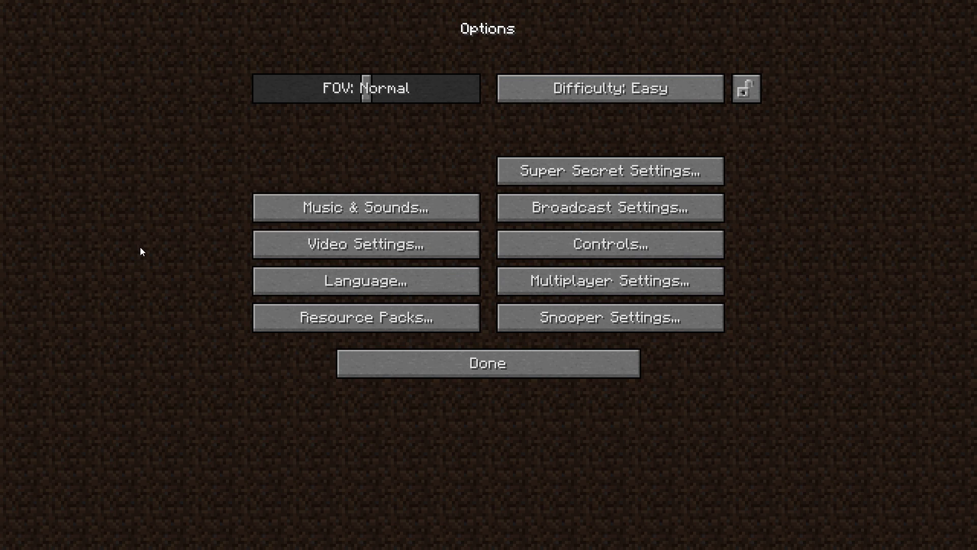
click(289, 243)
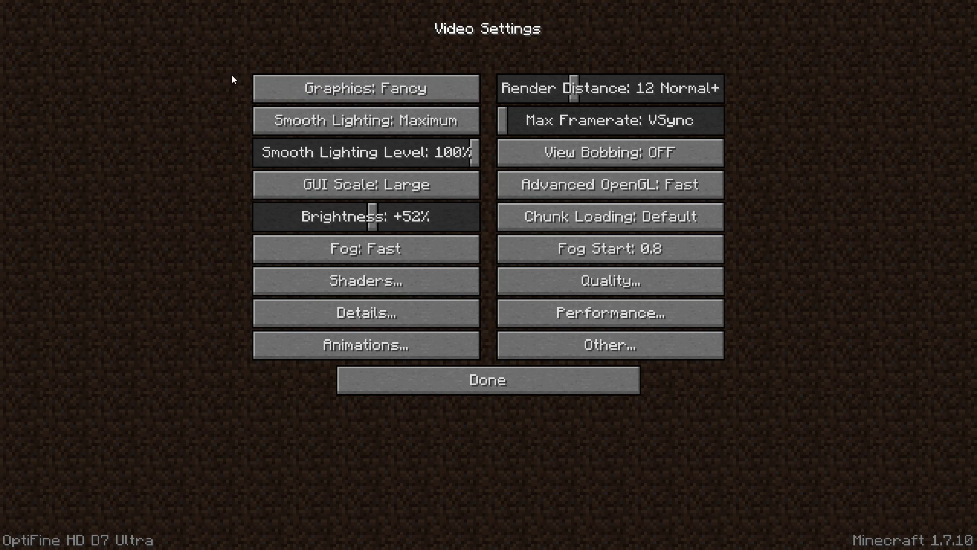
click(551, 188)
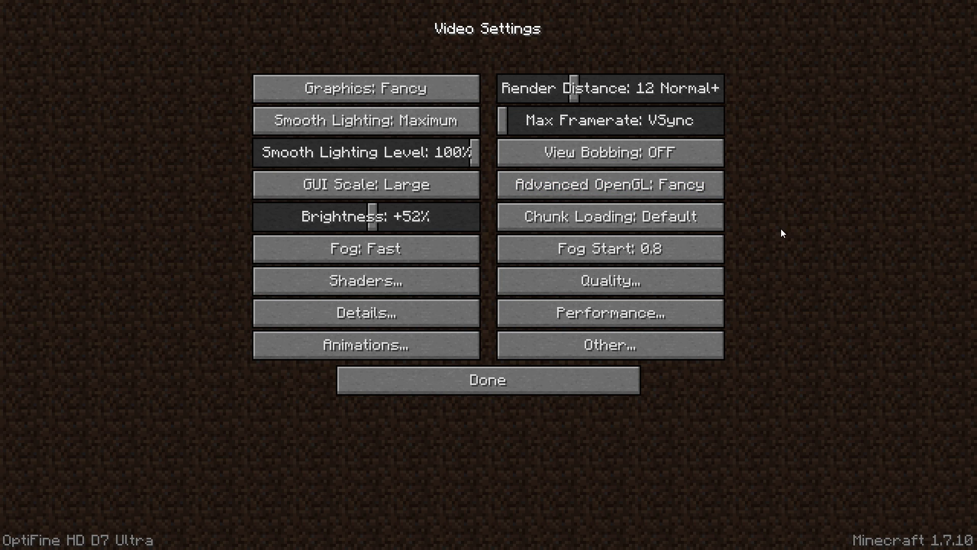
click(563, 220)
click(559, 219)
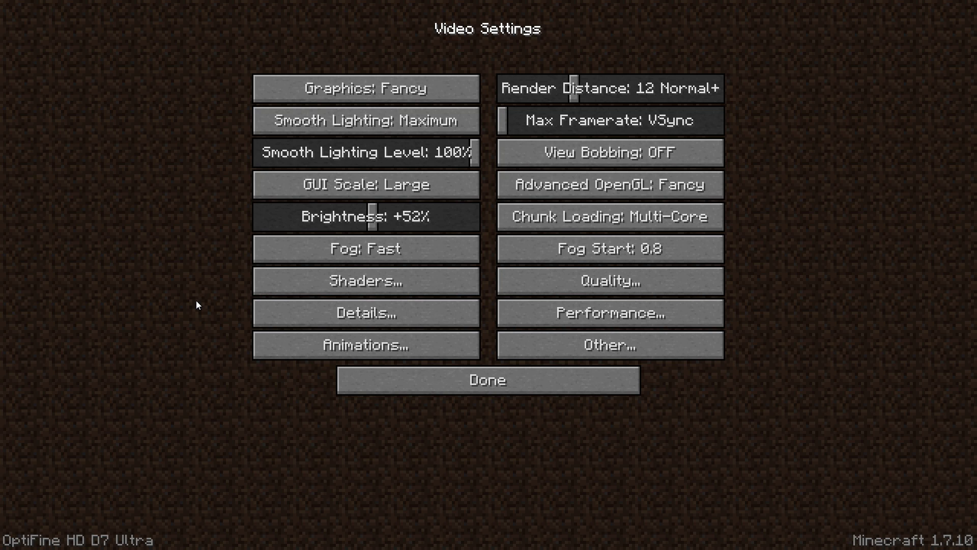
click(291, 313)
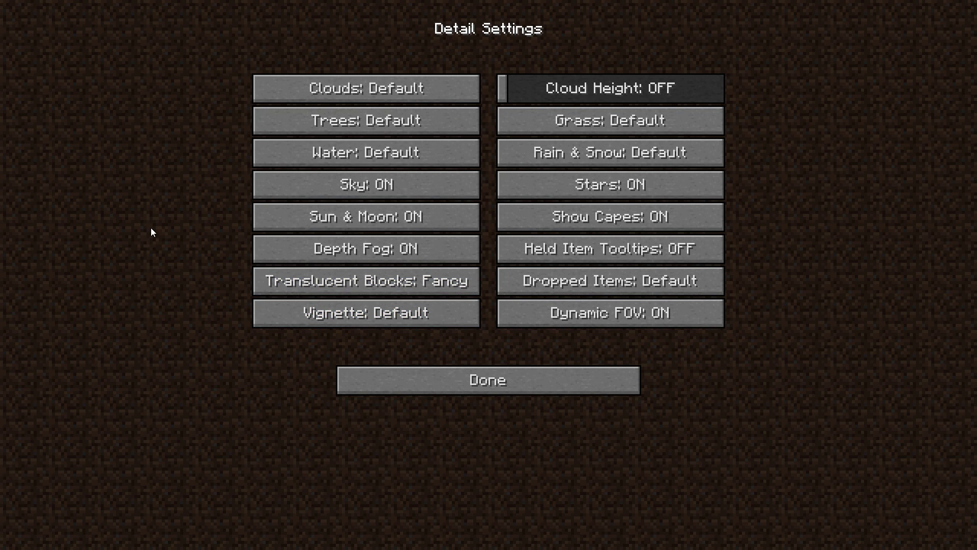
Turn Clouds OFF in Detail Settings.
click(326, 87)
click(326, 88)
click(326, 87)
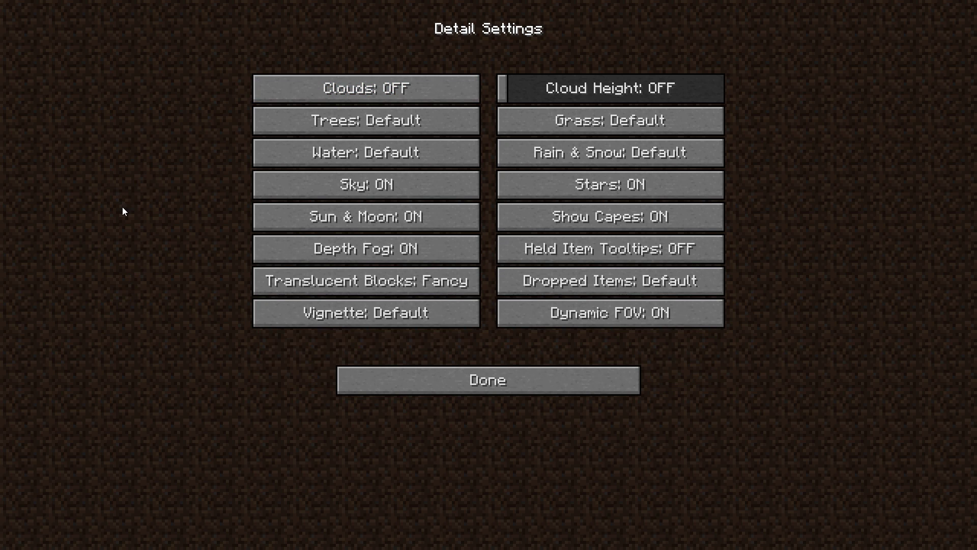
click(470, 380)
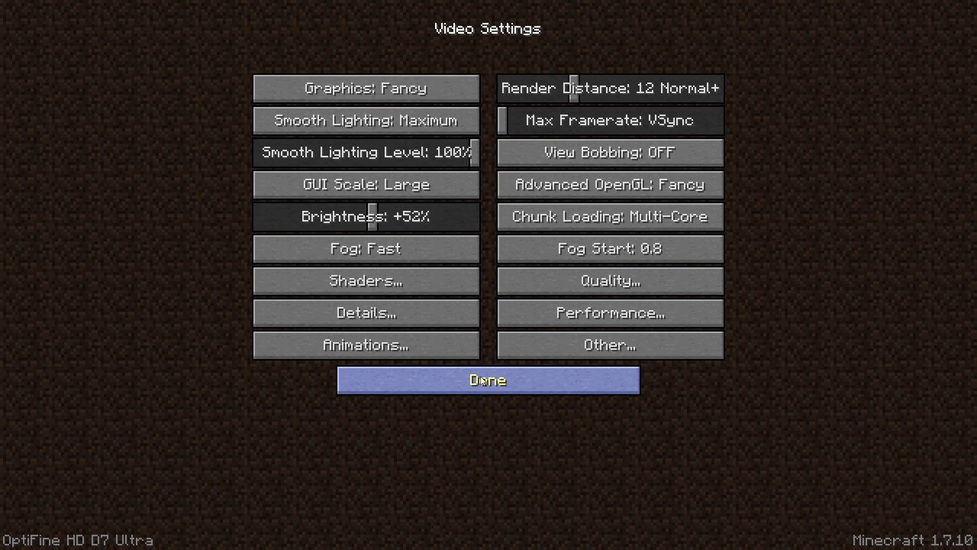
Set Chunk Updates to 3 and Smooth World OFF in Performance Settings.
click(549, 313)
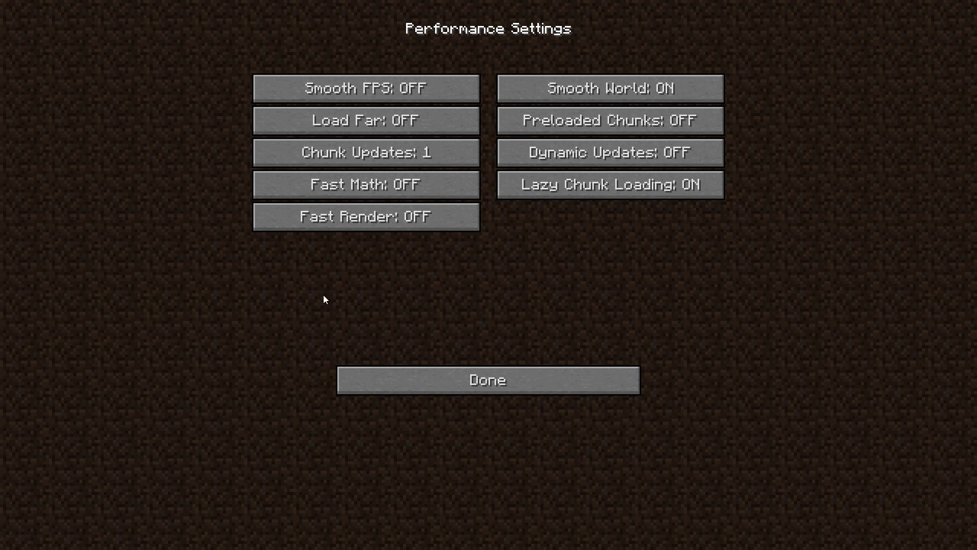
click(322, 155)
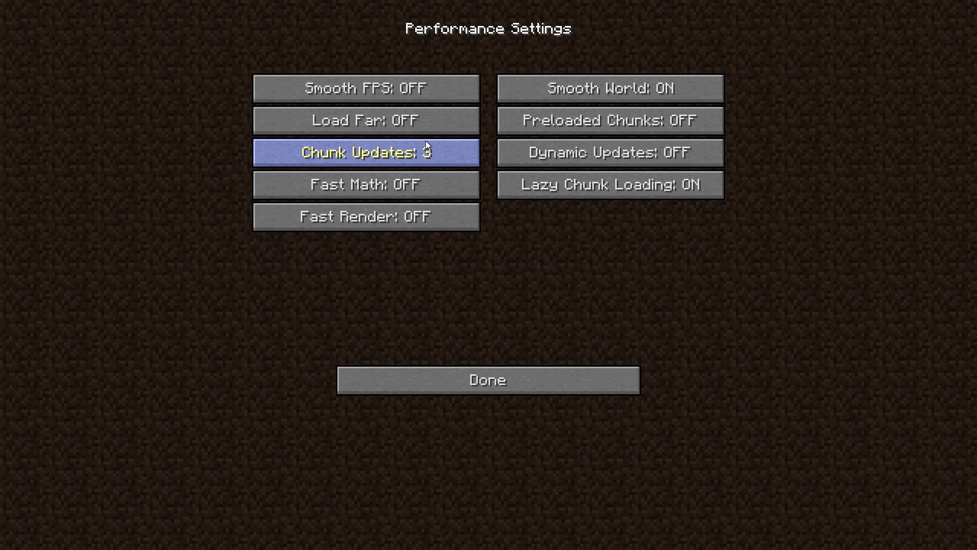
click(578, 91)
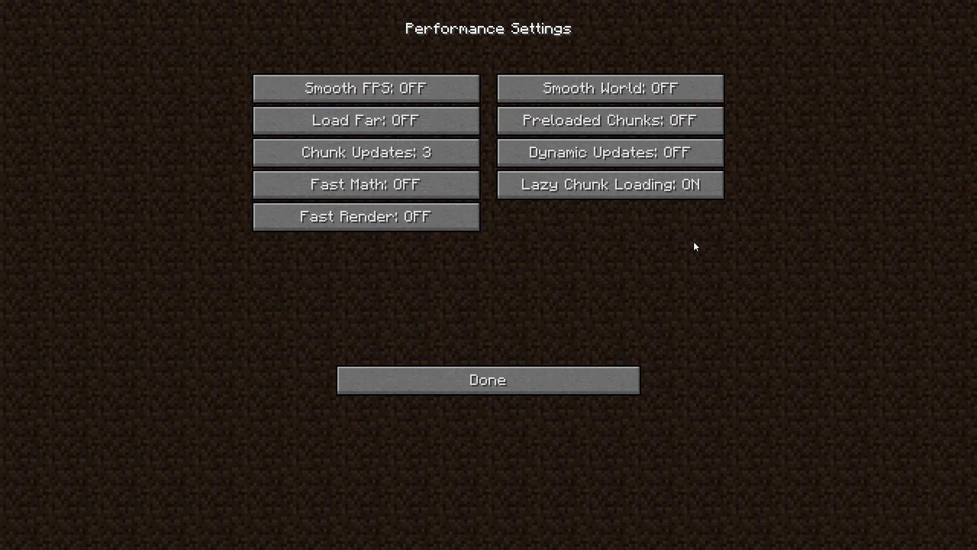
click(444, 388)
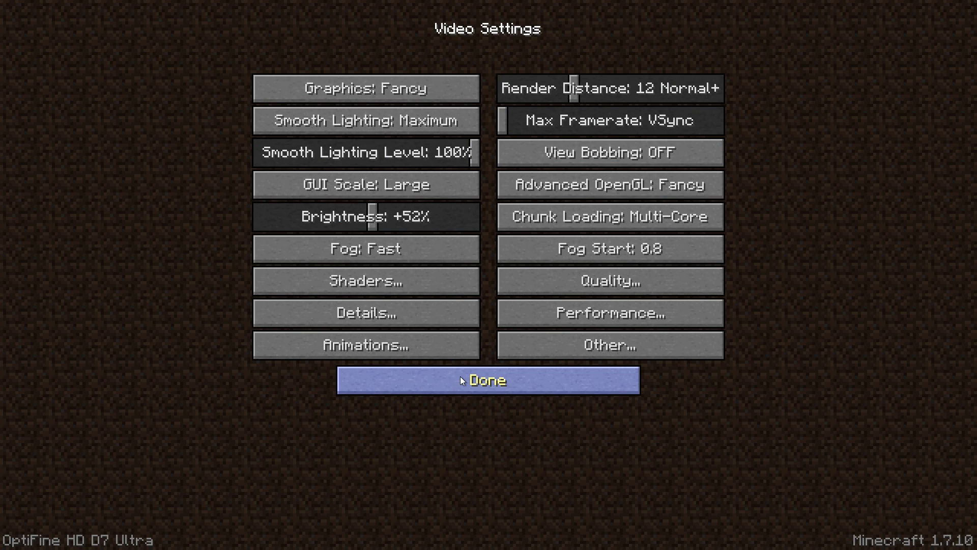
View the shader pack list, leaving shaders OFF, and back out to the main menu.
click(335, 281)
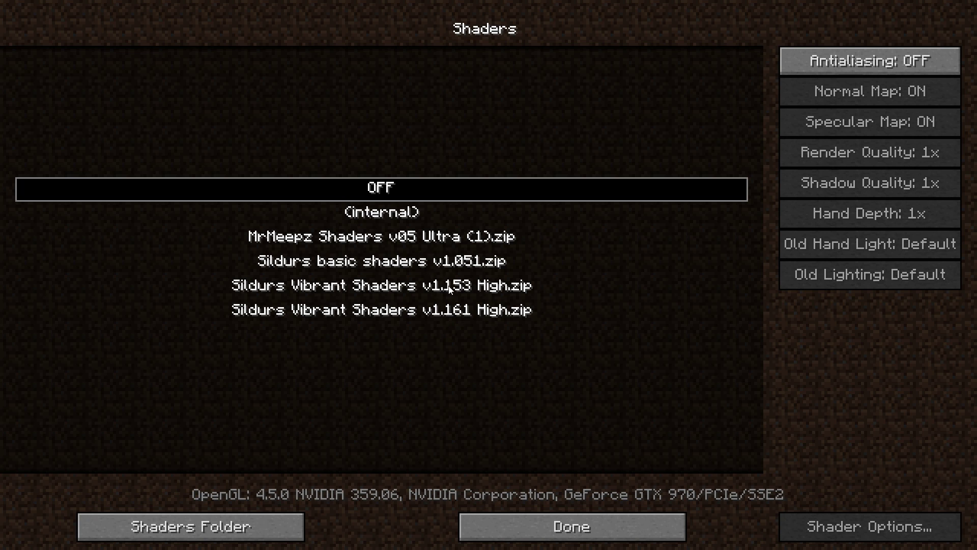
click(543, 524)
click(444, 389)
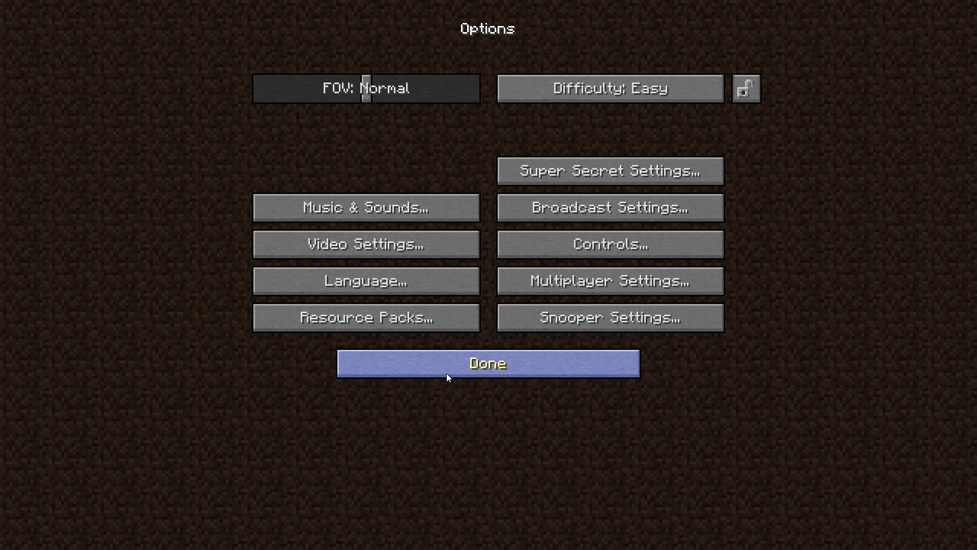
click(446, 373)
Load the Shaderz singleplayer world.
click(446, 306)
click(367, 243)
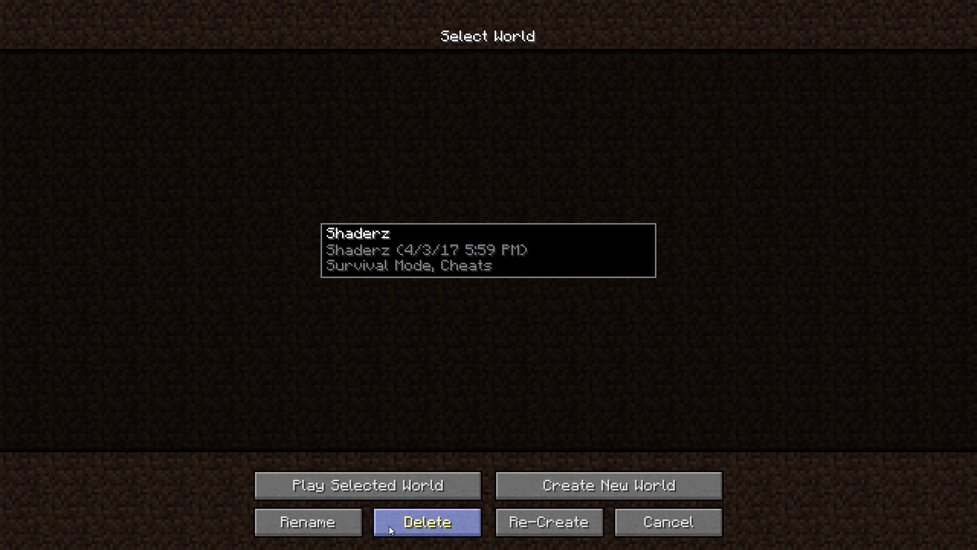
click(296, 485)
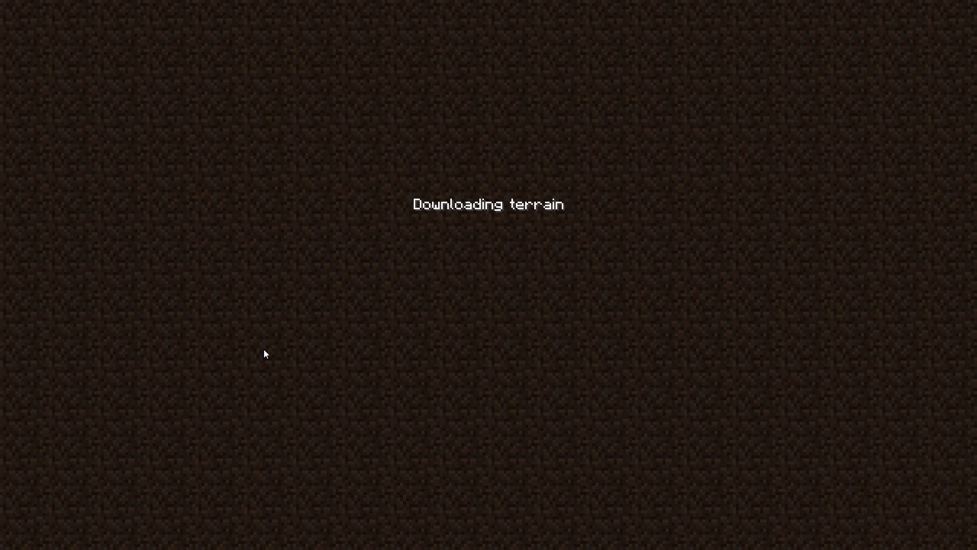
Walk across the unshaded meadow past the horses to the dome hobbit house, then pause.
key(w)
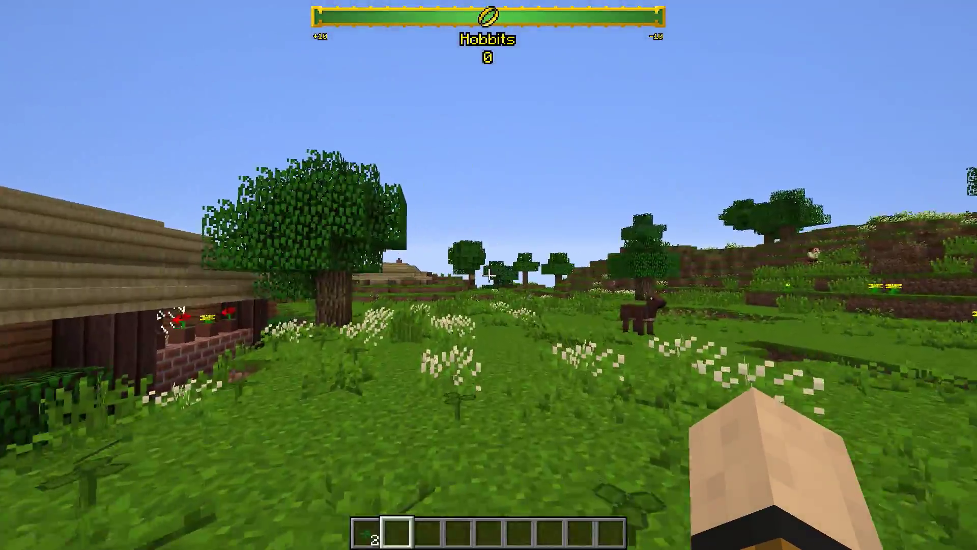
key(w)
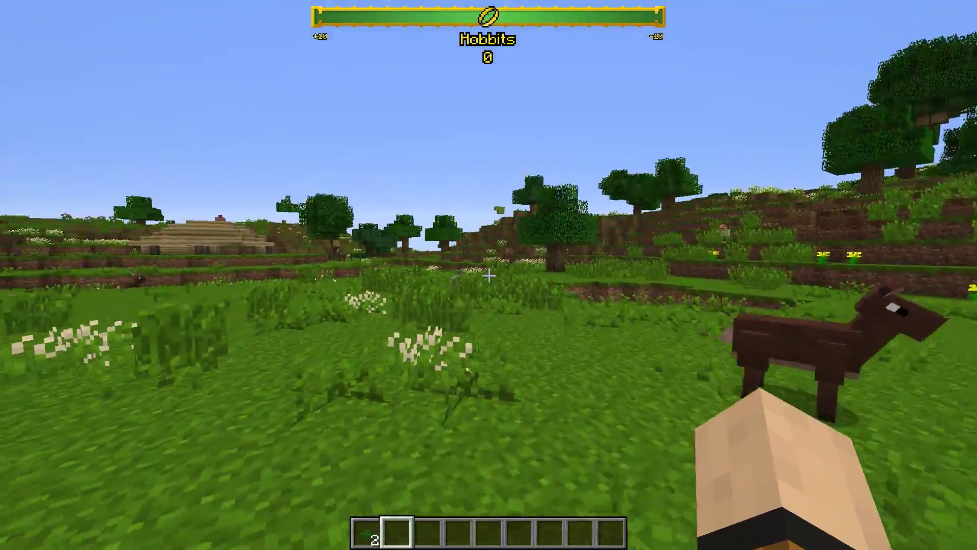
key(w)
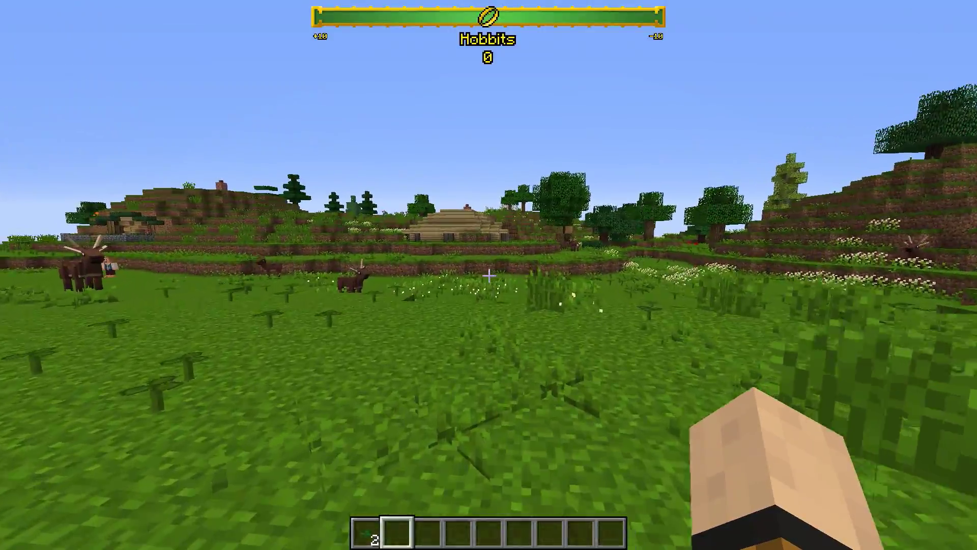
key(w)
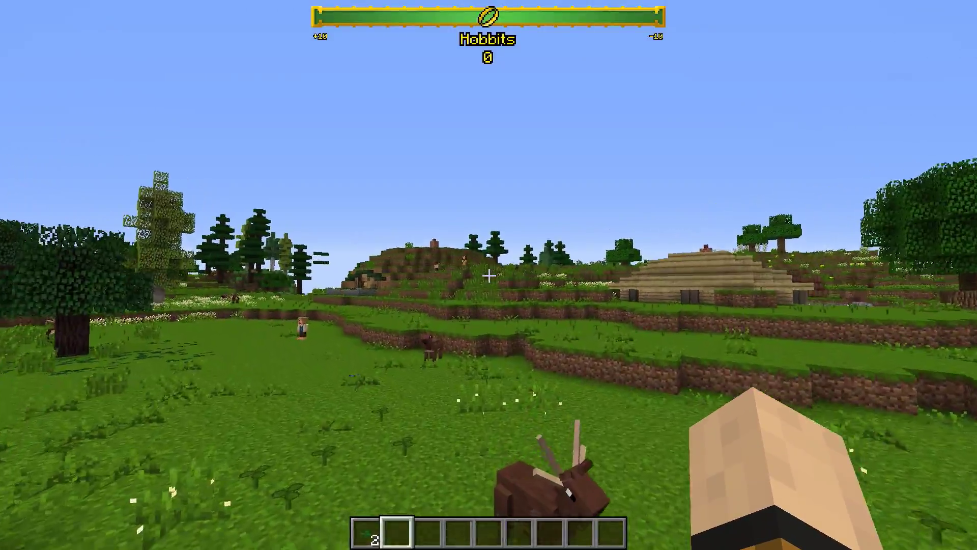
key(w)
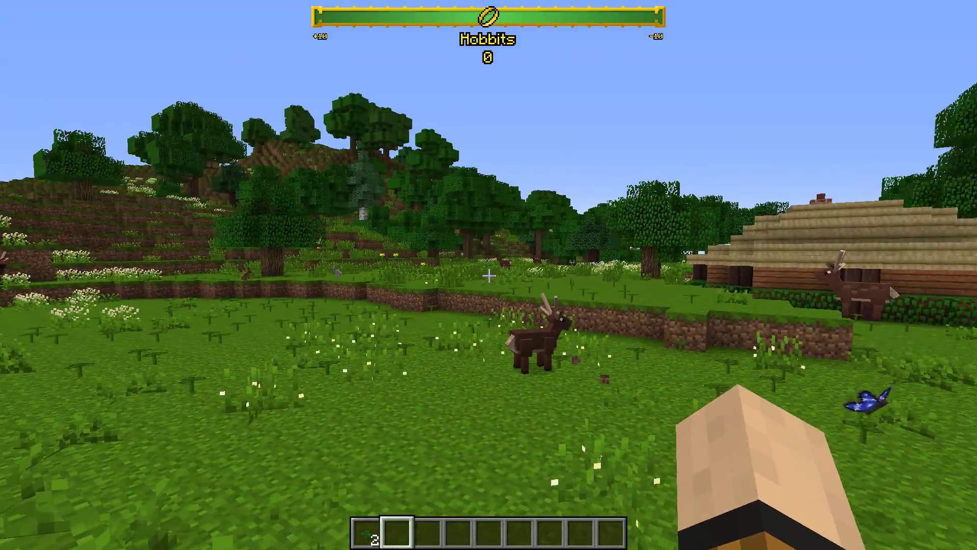
key(w)
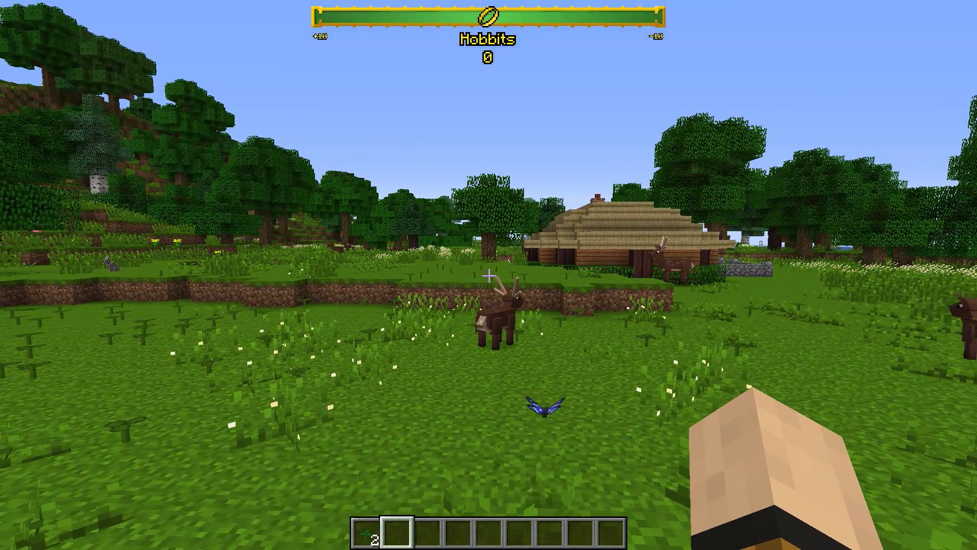
key(Escape)
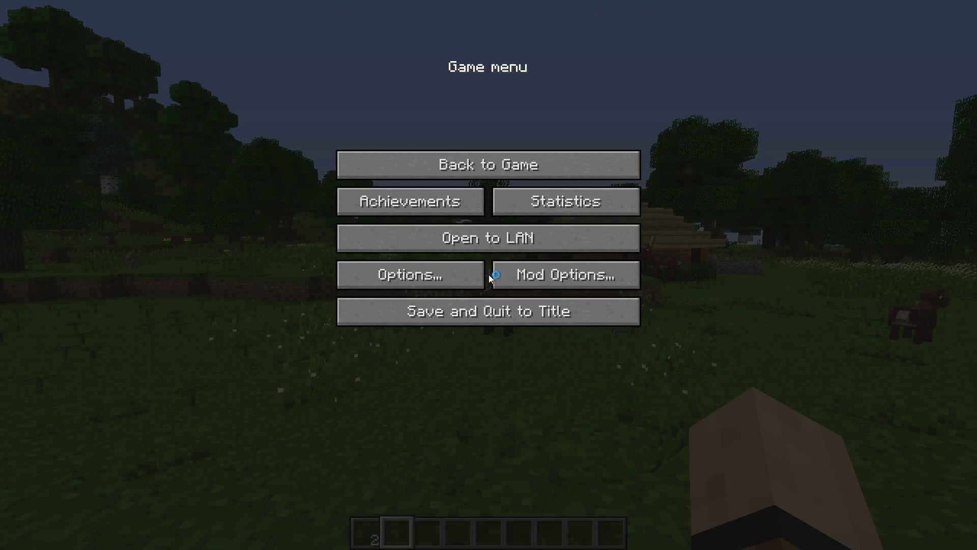
Select the MrMeepz Shaders v05 Ultra (1).zip shader pack and back out through Video Settings and Options.
click(410, 275)
click(304, 245)
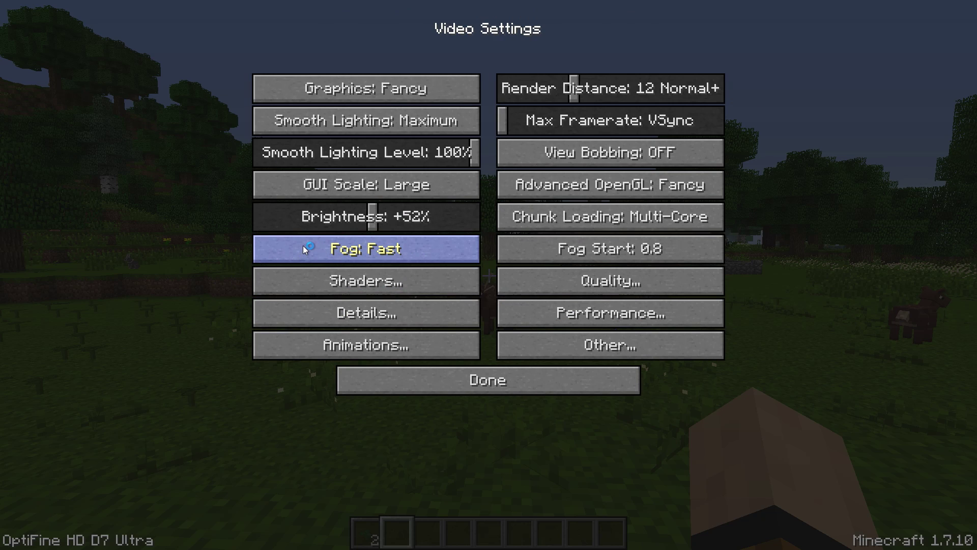
click(341, 283)
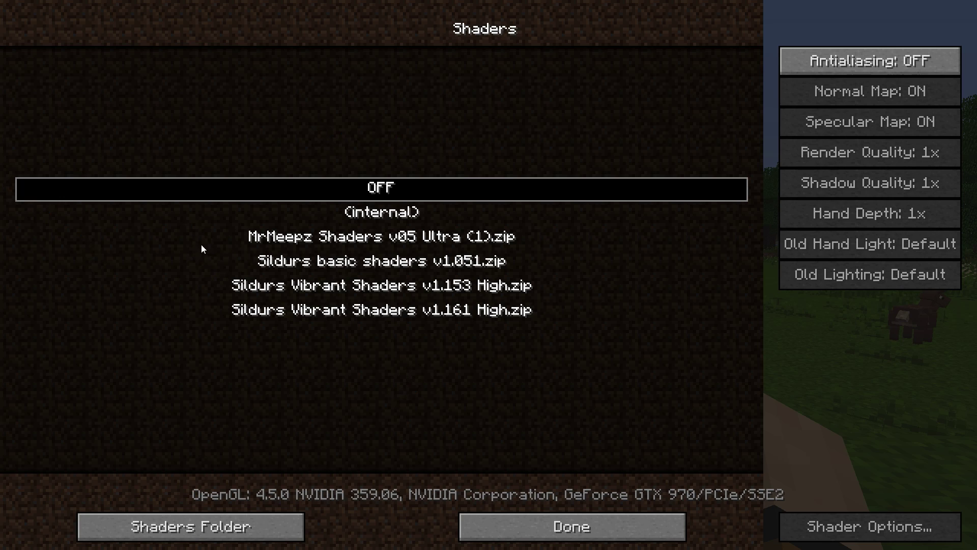
click(272, 237)
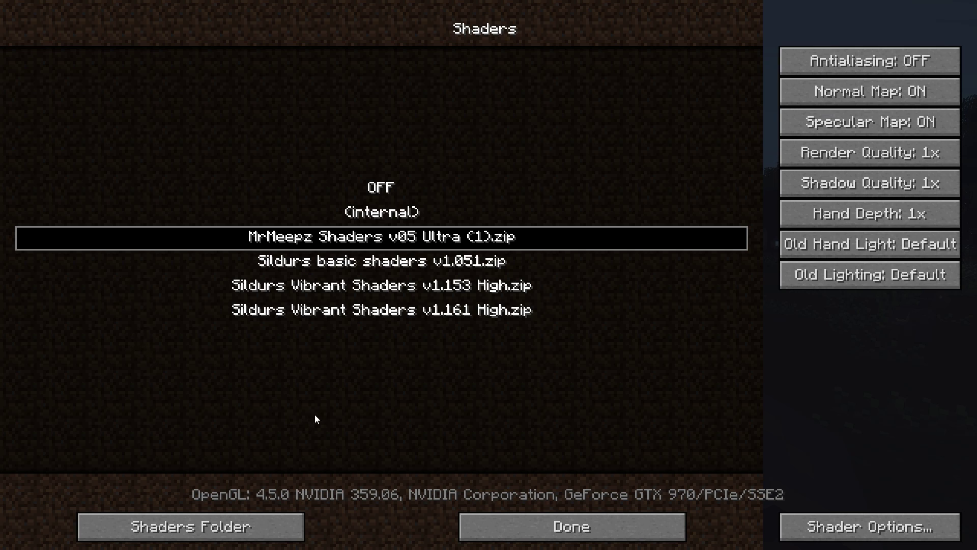
click(545, 523)
click(452, 386)
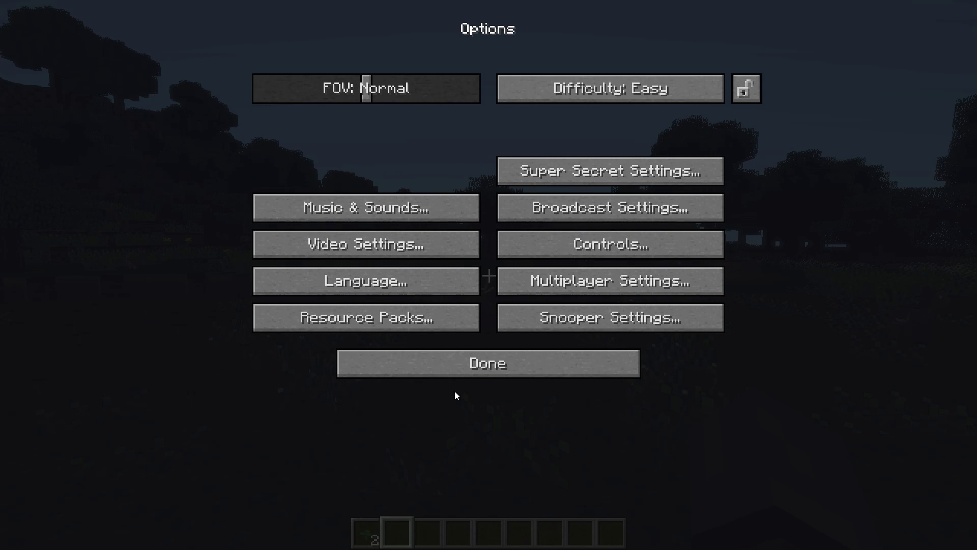
click(447, 365)
Resume play and walk forward through the shader-lit grassland toward the sun, then pause.
click(426, 164)
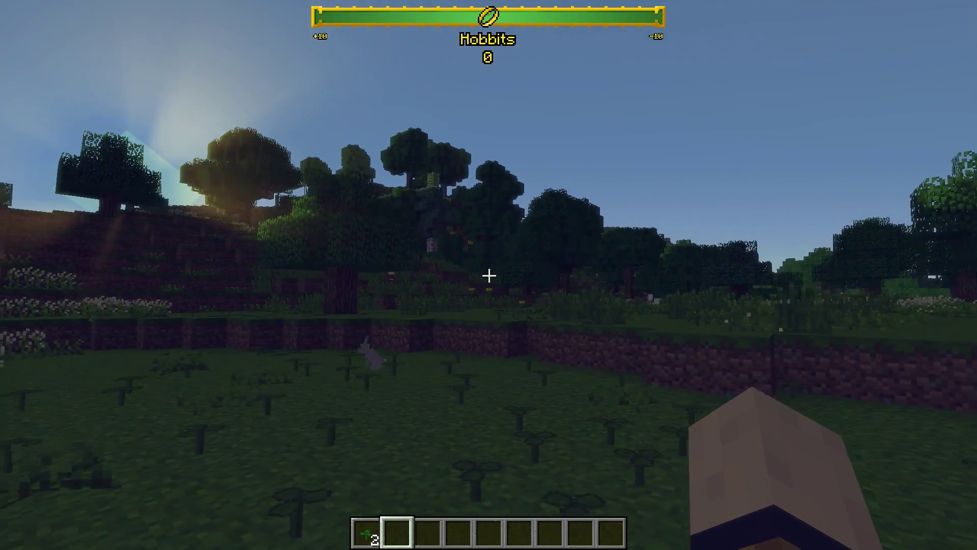
key(w)
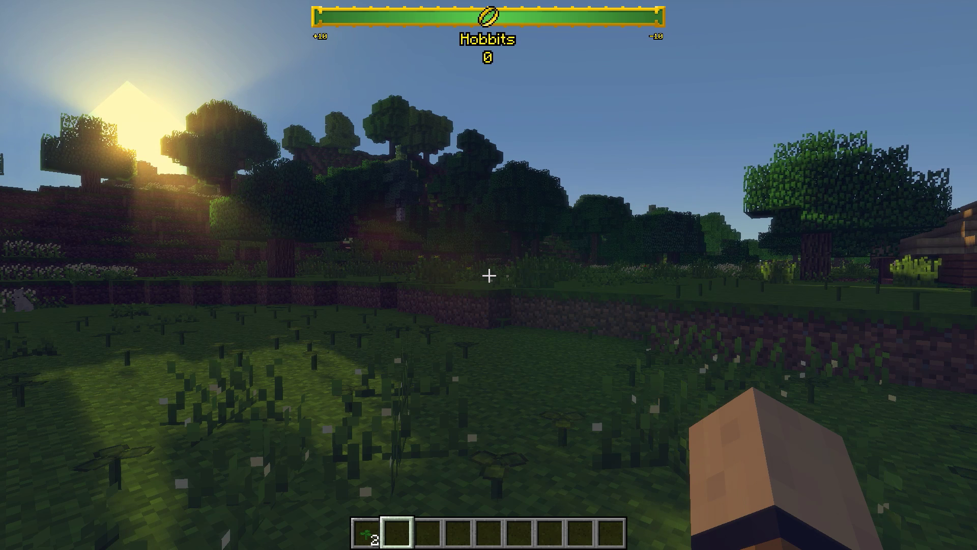
key(Escape)
Set Sun & Moon to OFF in Details settings, then walk to the lake and pause.
click(457, 268)
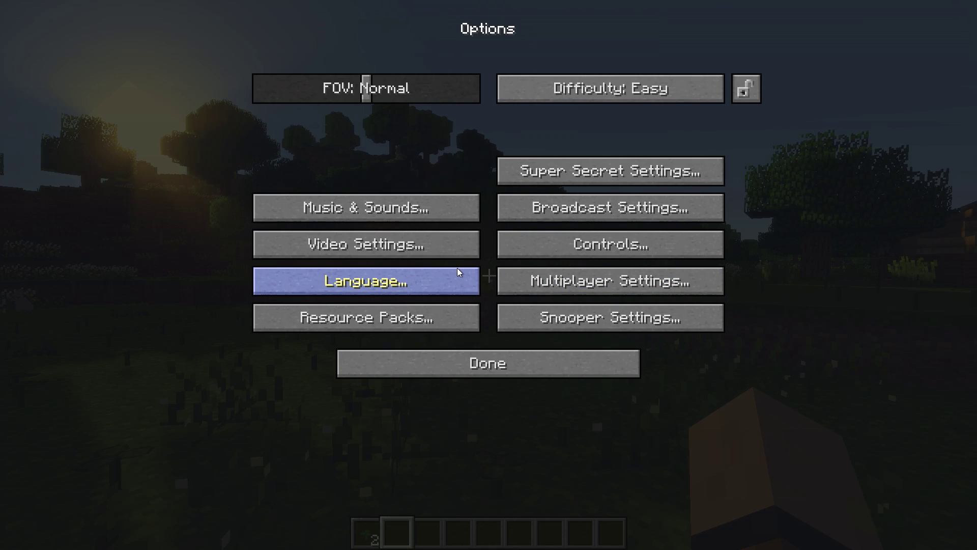
click(282, 245)
click(316, 313)
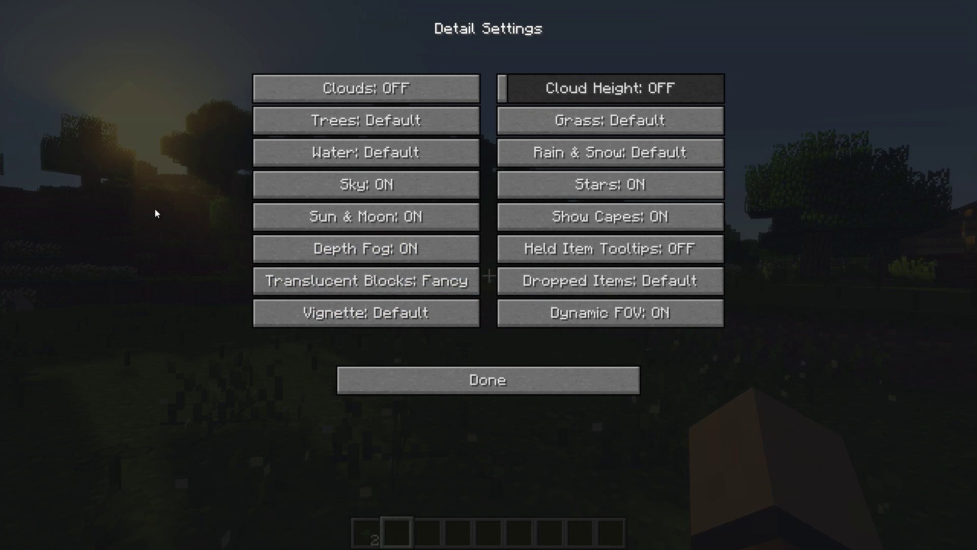
click(322, 218)
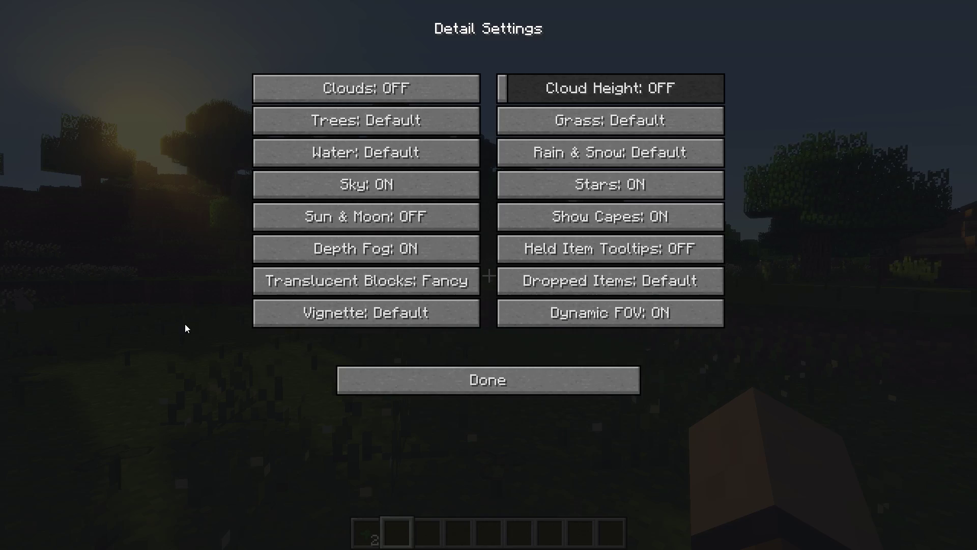
key(Escape)
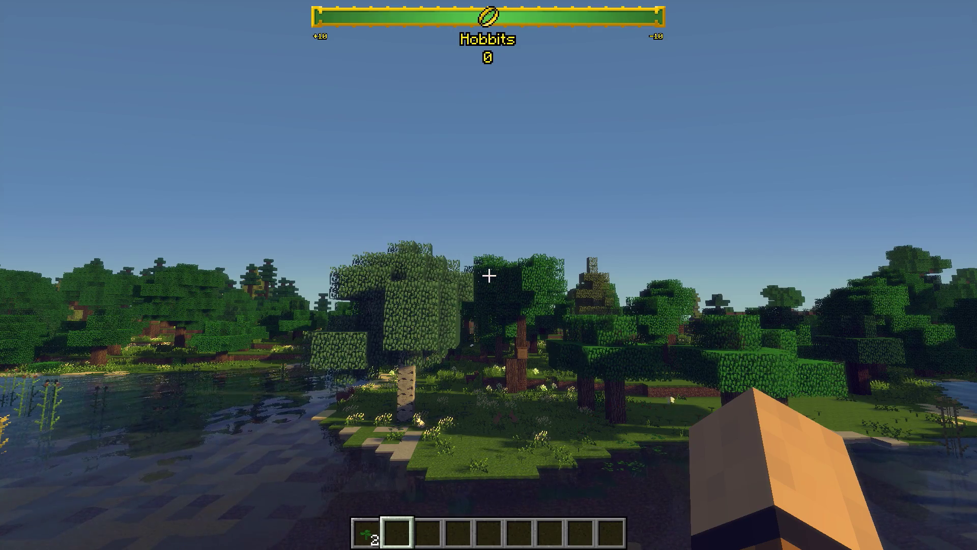
key(Escape)
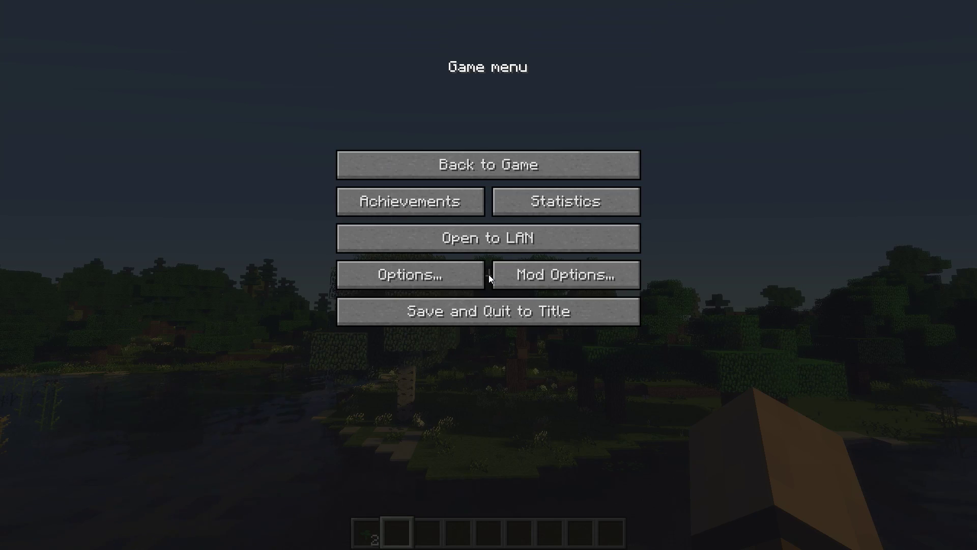
In the shader pack's options, turn off waving carrots, grass, lily pads, vines and potatoes.
click(389, 279)
click(315, 246)
click(352, 278)
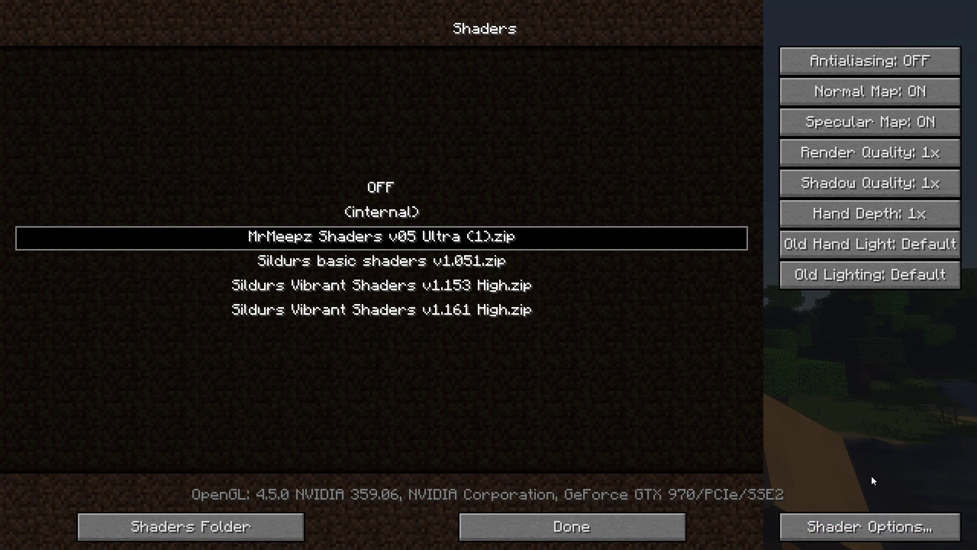
click(843, 526)
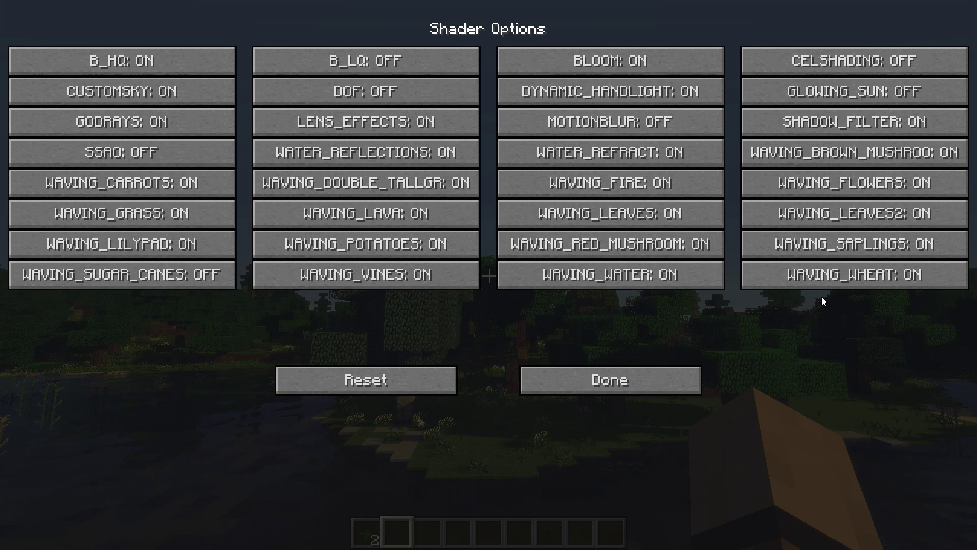
click(103, 186)
click(111, 214)
click(112, 245)
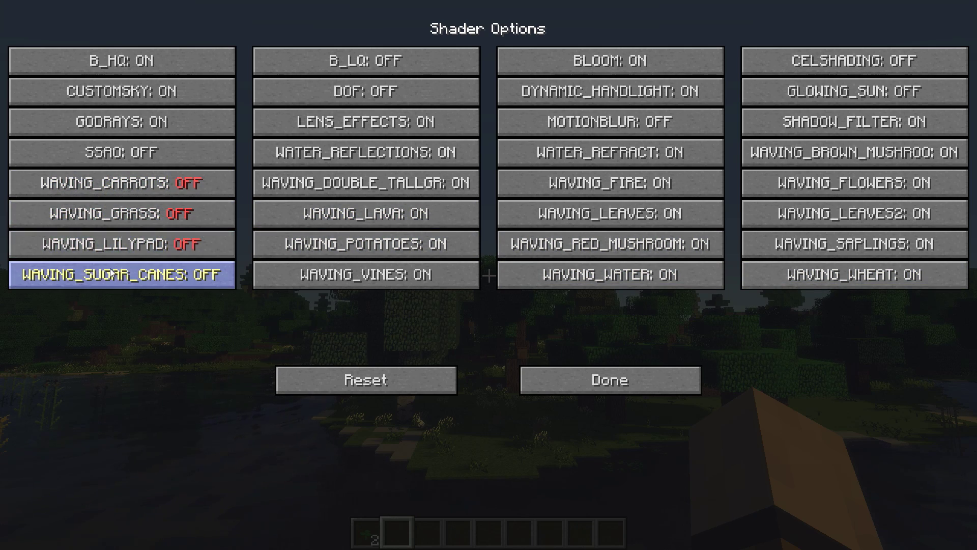
click(420, 276)
click(405, 250)
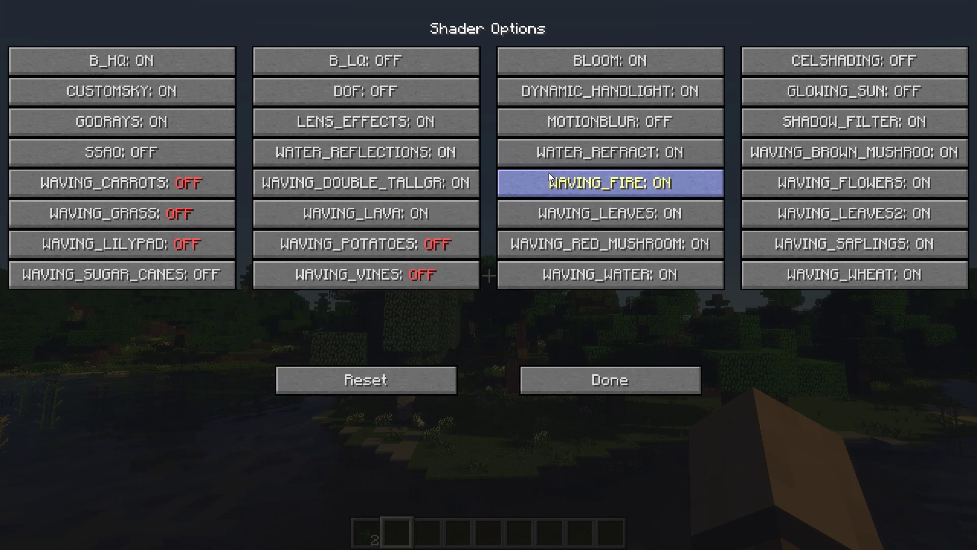
Turn off waving leaves, red mushrooms, saplings, WAVING_LEAVES2, flowers and brown mushrooms, and enable MOTIONBLUR.
click(565, 213)
click(588, 251)
click(589, 274)
click(590, 276)
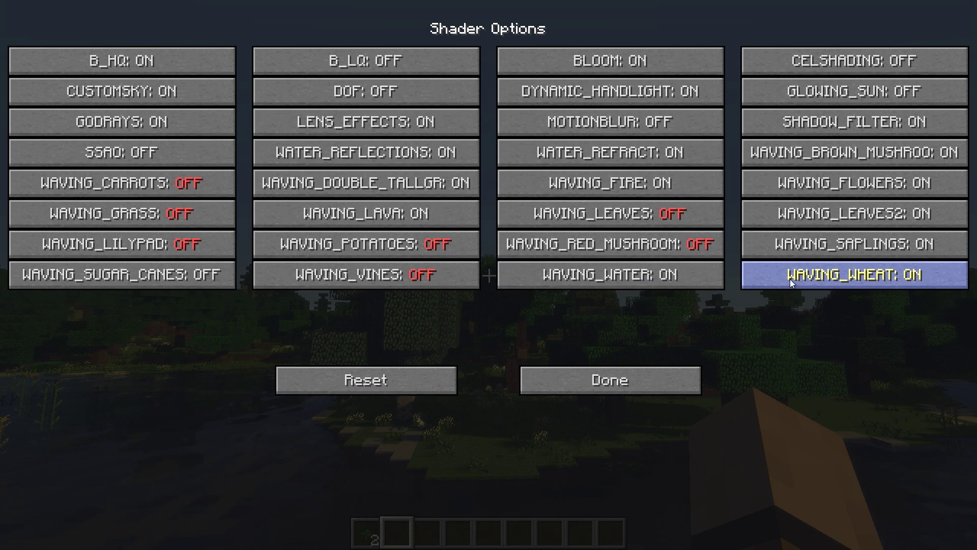
click(817, 246)
click(822, 209)
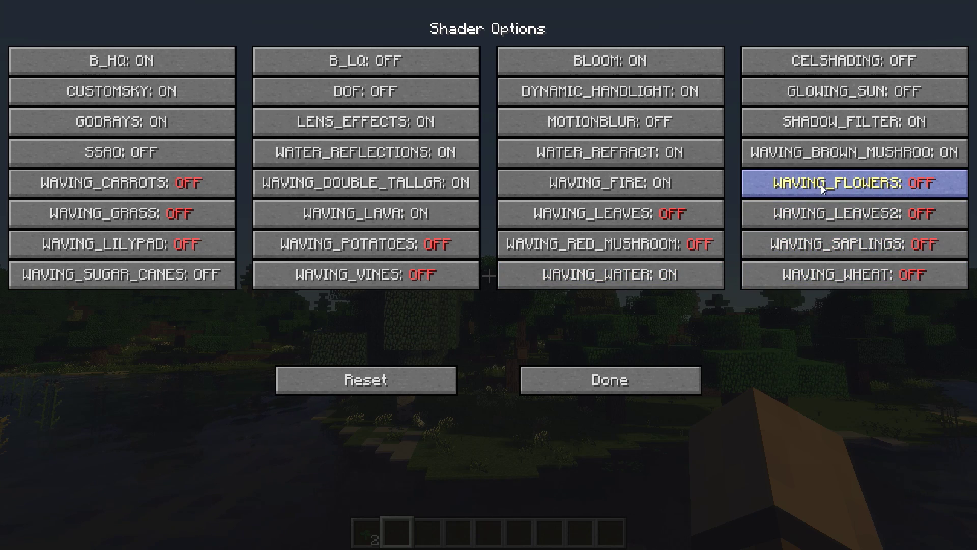
click(820, 185)
click(860, 153)
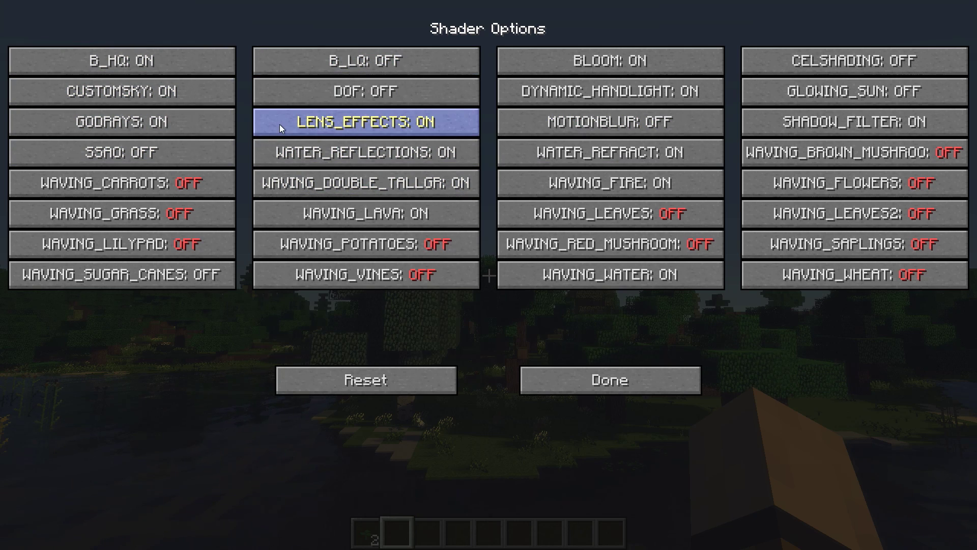
click(563, 123)
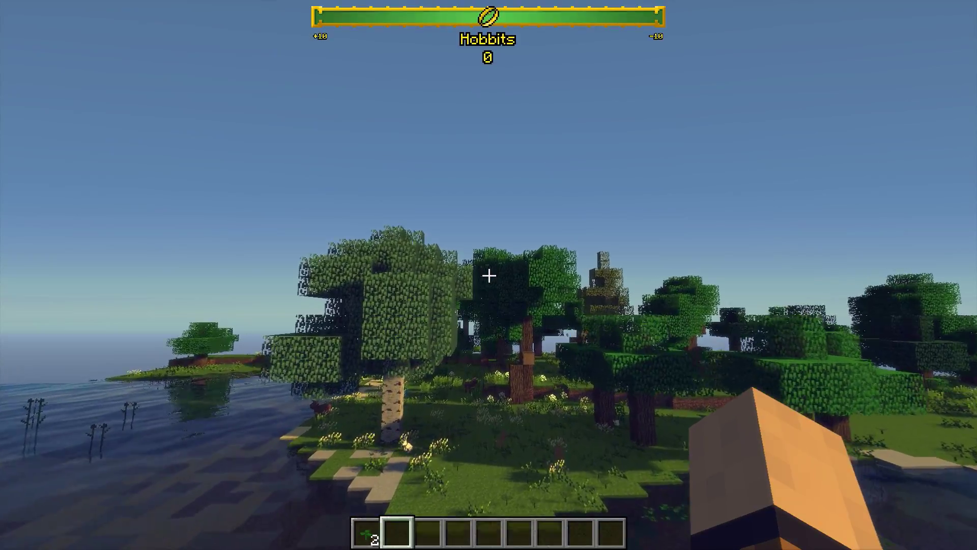
Walk through the shaded forest and red-flower clearing, past the hobbits and along the grass terraces.
key(w)
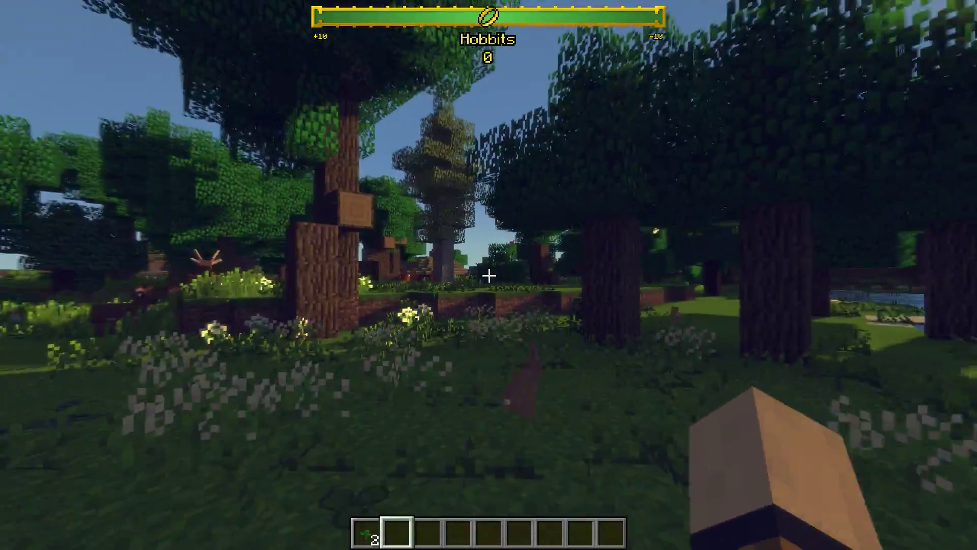
key(w)
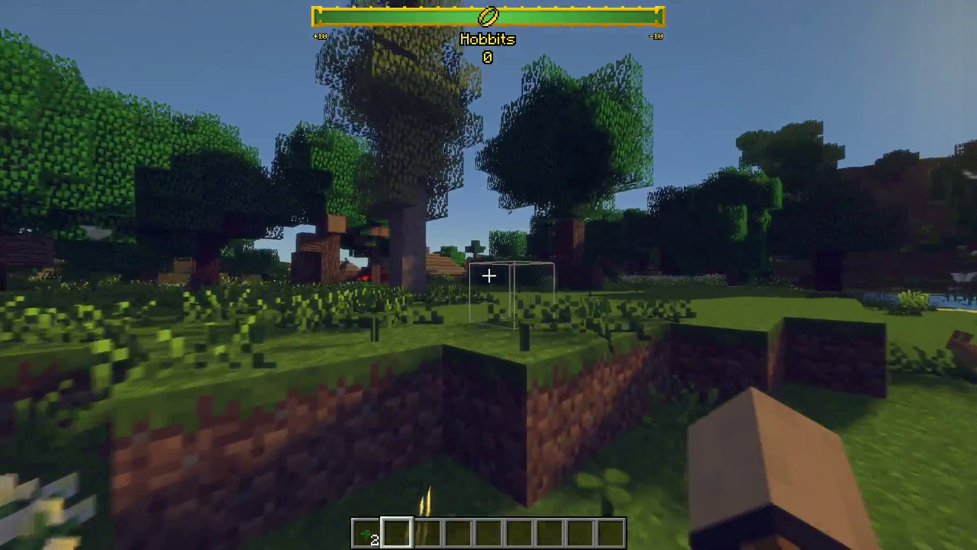
key(w)
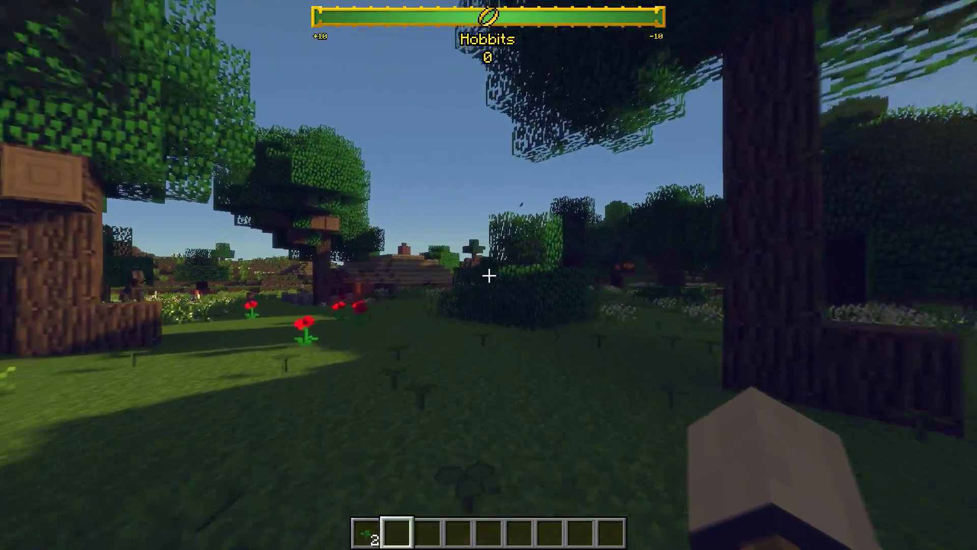
key(w)
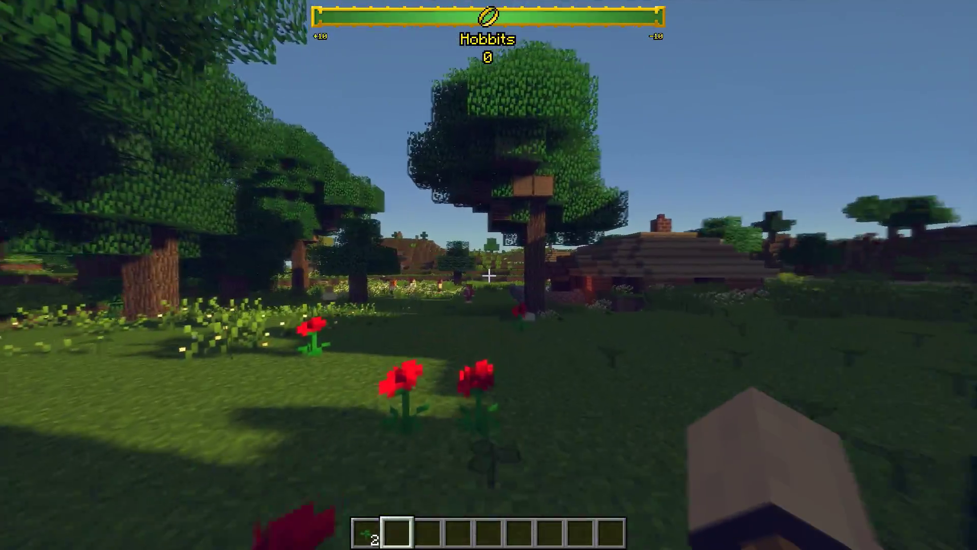
key(w)
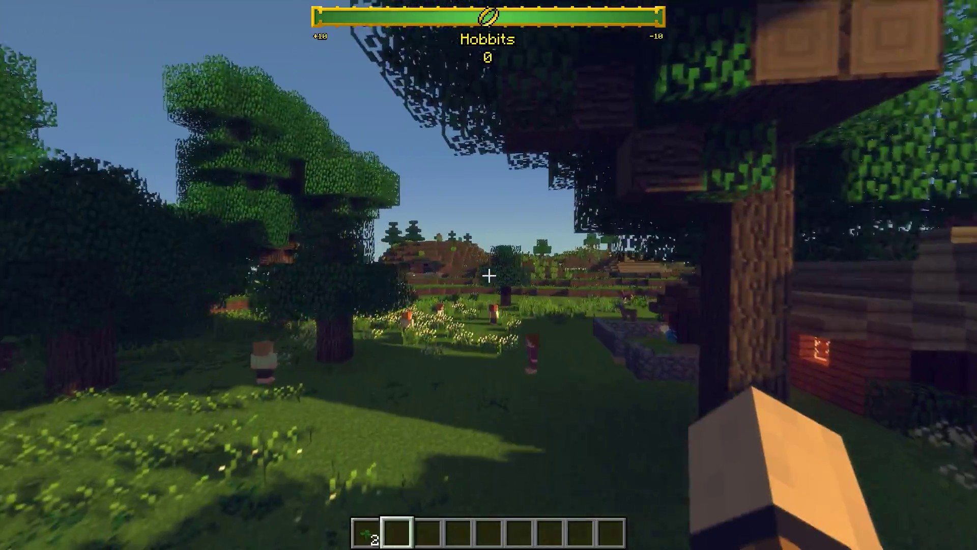
key(w)
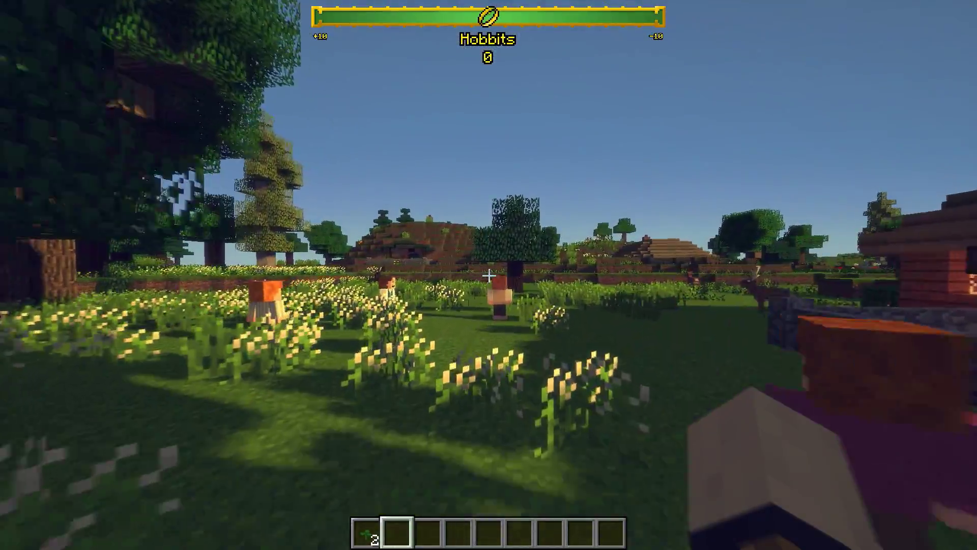
key(w)
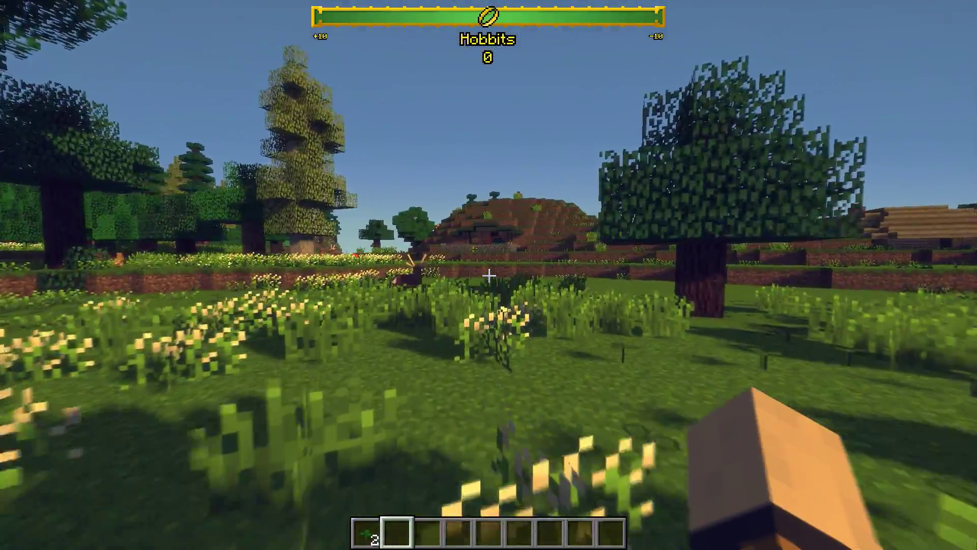
key(w)
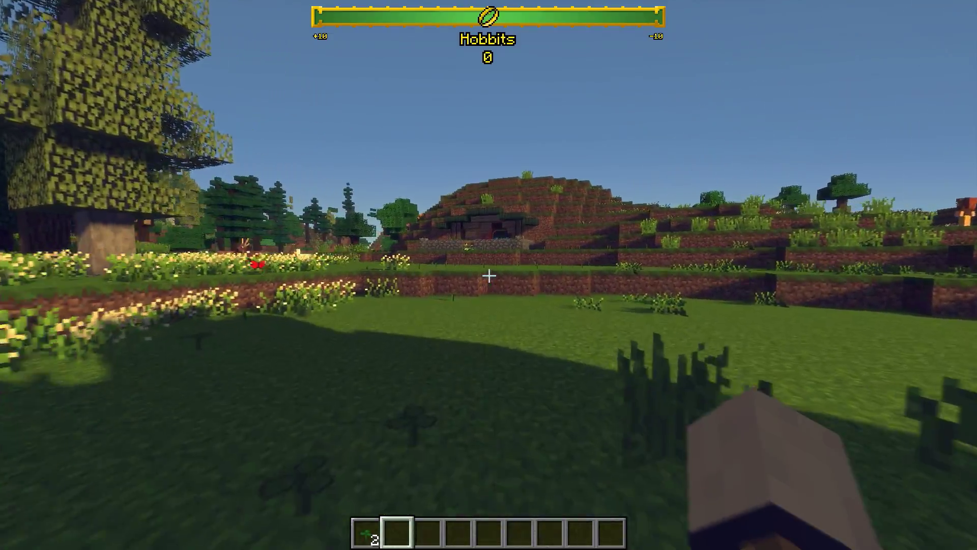
key(w)
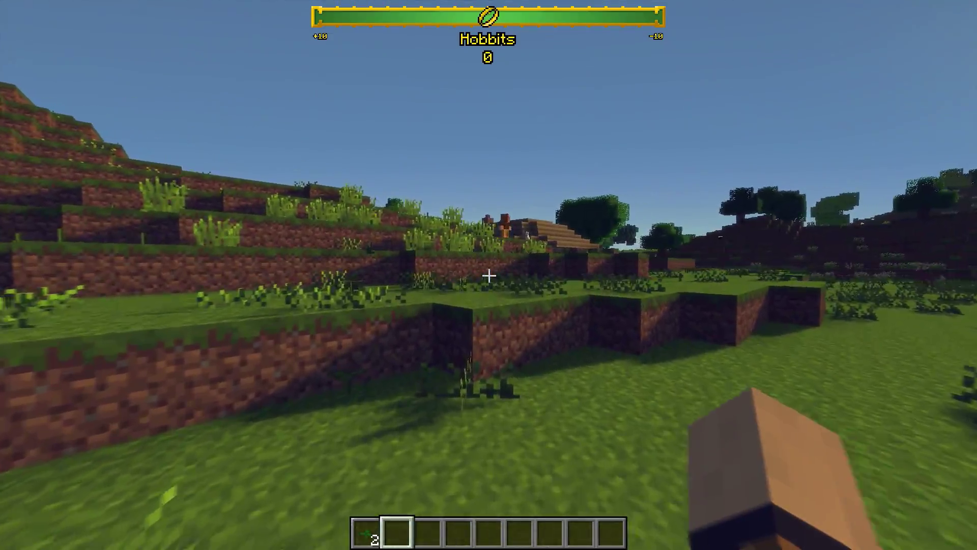
key(w)
key(w)
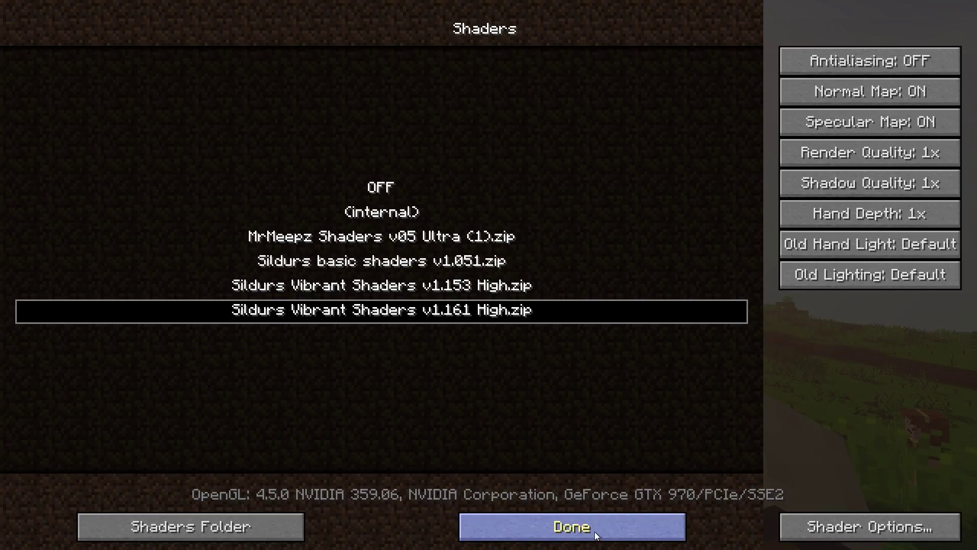
Back out of the shader list, Video Settings and Options to the Game menu.
click(594, 531)
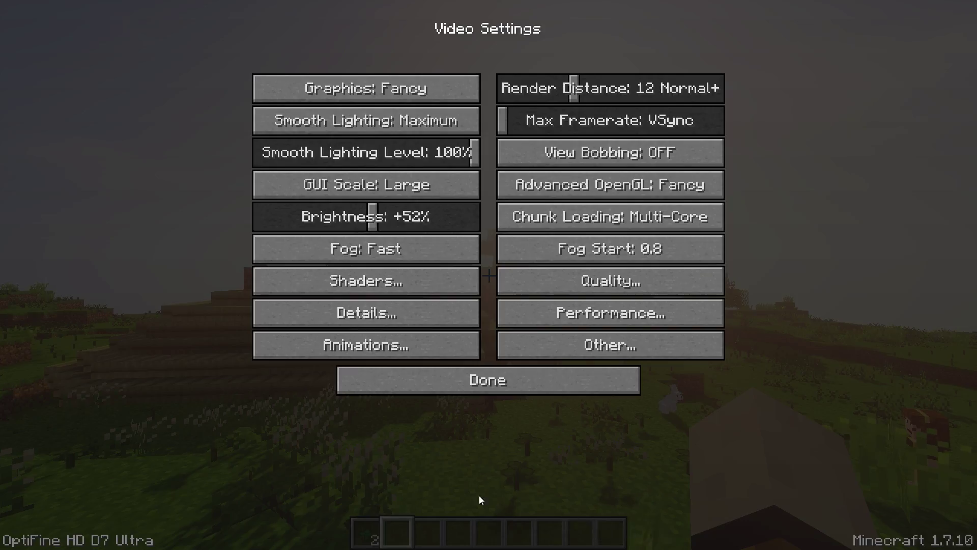
click(450, 379)
click(444, 361)
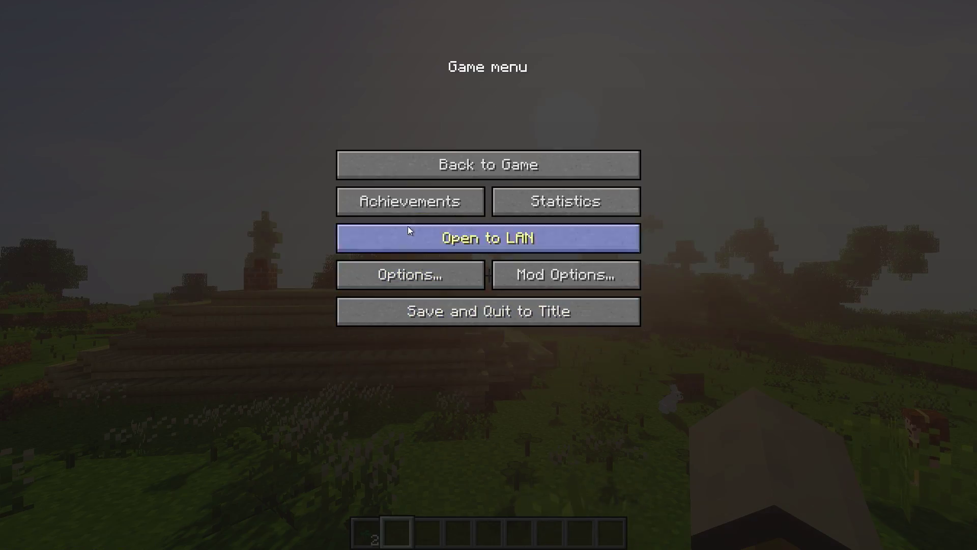
key(Escape)
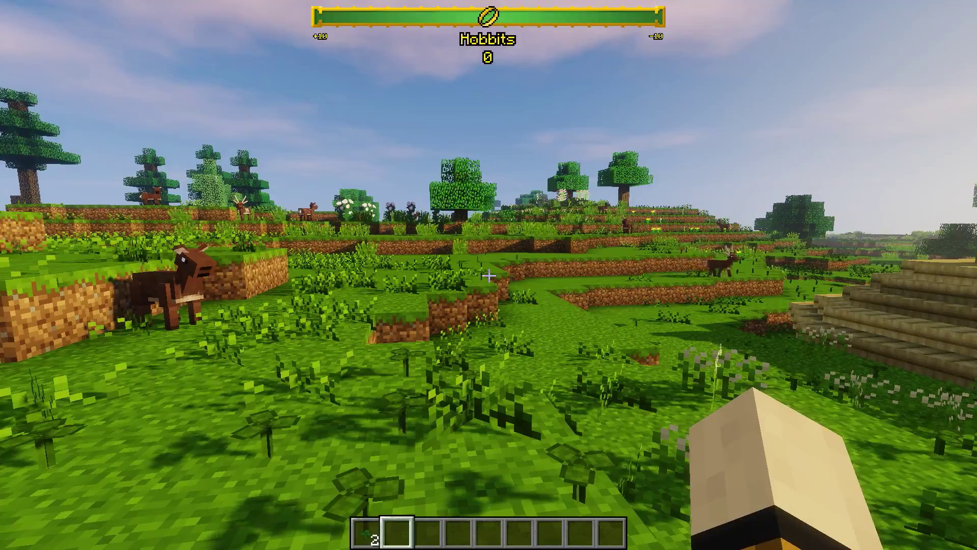
Walk up onto the hobbit house's plank roof and pause the game.
key(w)
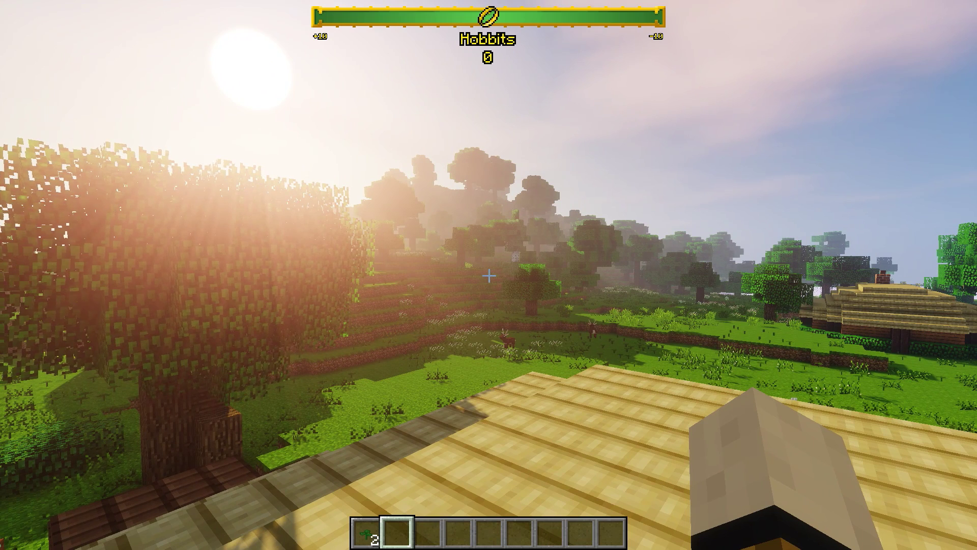
key(Escape)
Open the shader pack's Bloom settings, confirm Bloom ON at strength 0.75, and return.
click(475, 275)
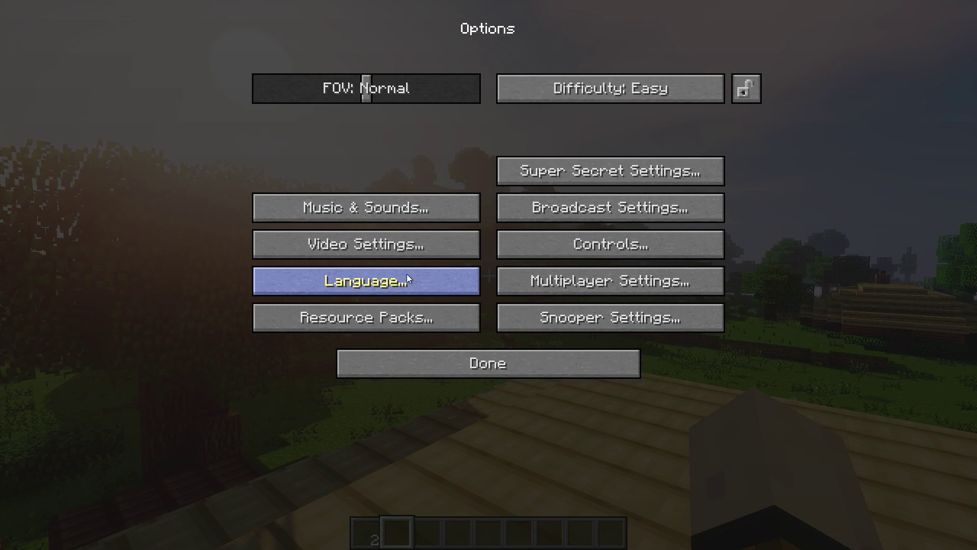
click(376, 247)
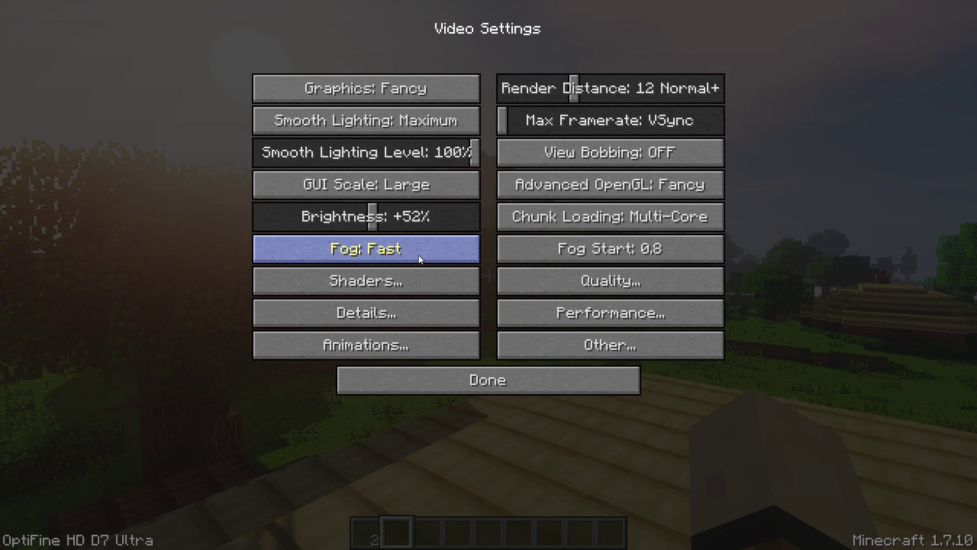
click(374, 283)
click(855, 527)
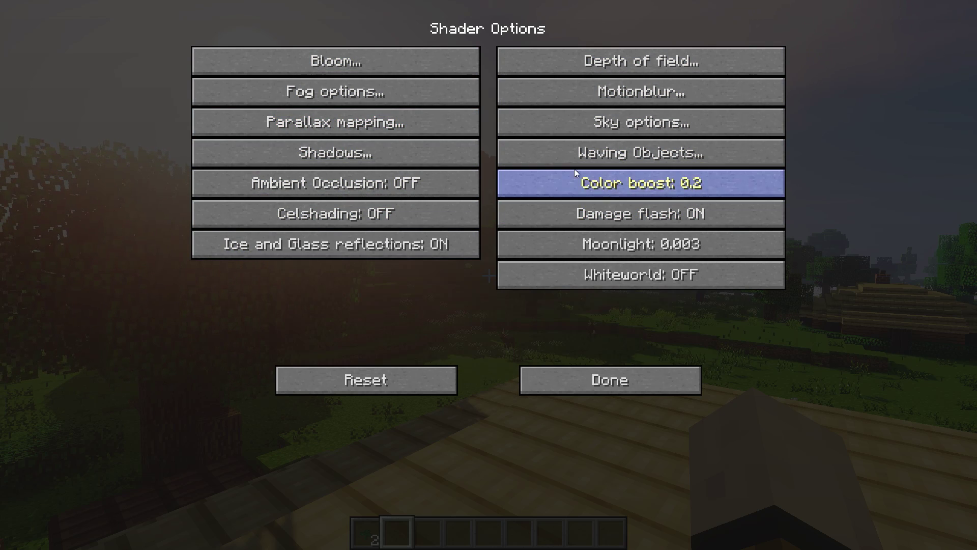
click(302, 72)
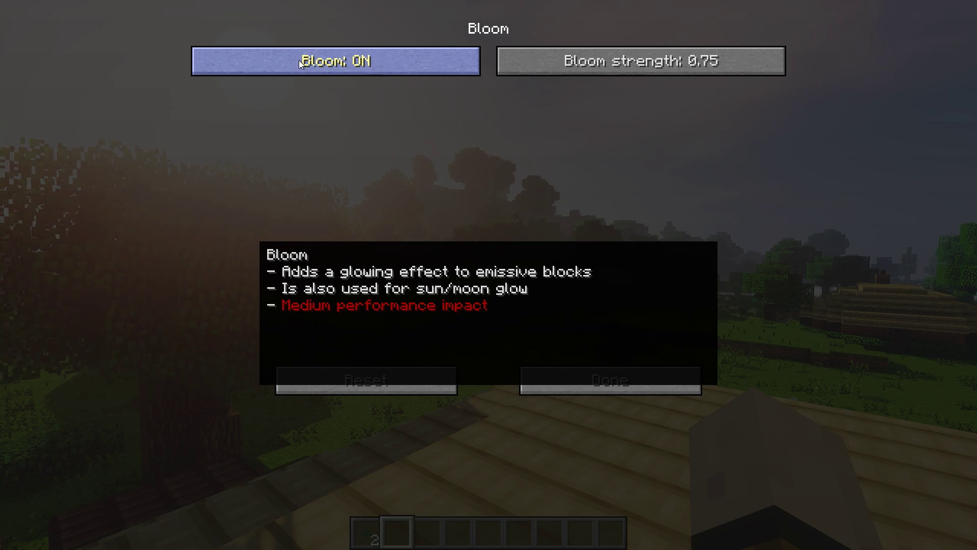
click(298, 60)
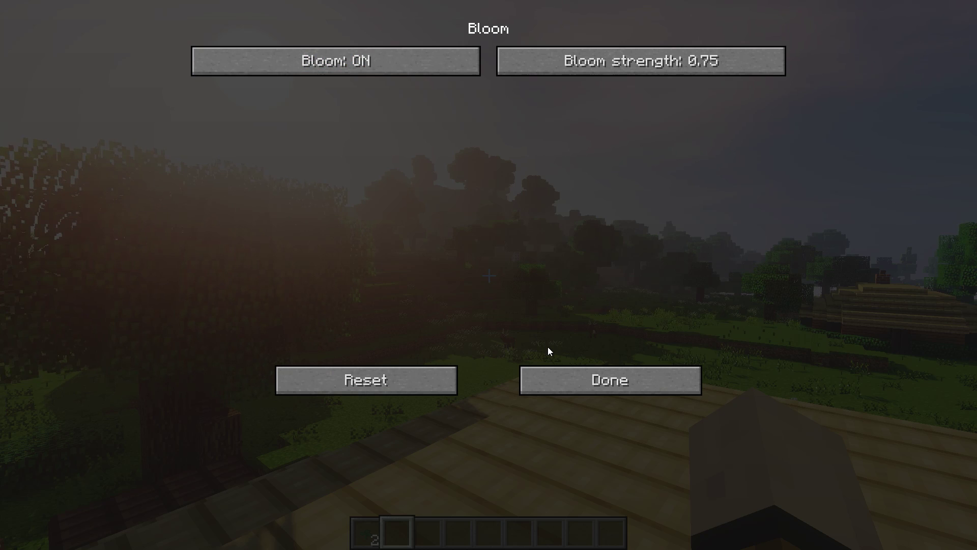
click(575, 383)
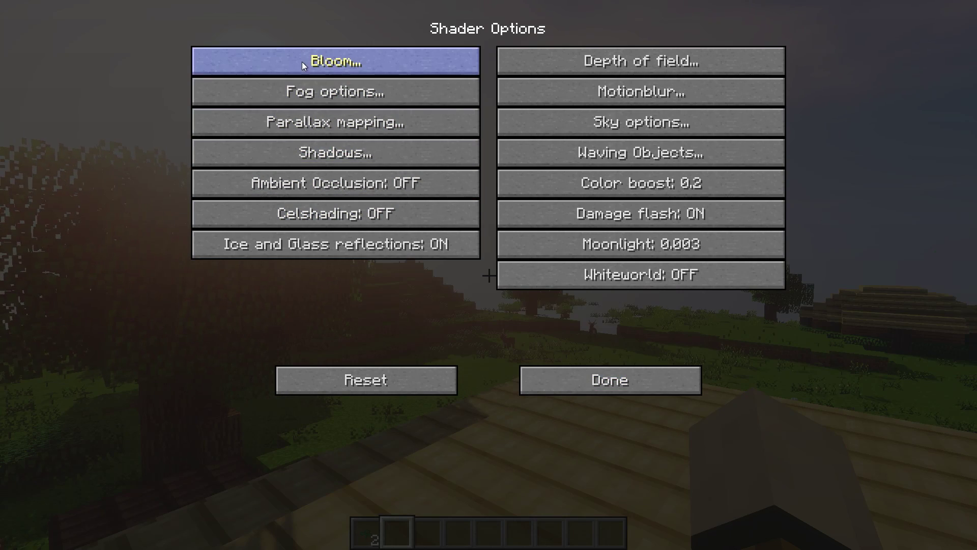
click(299, 90)
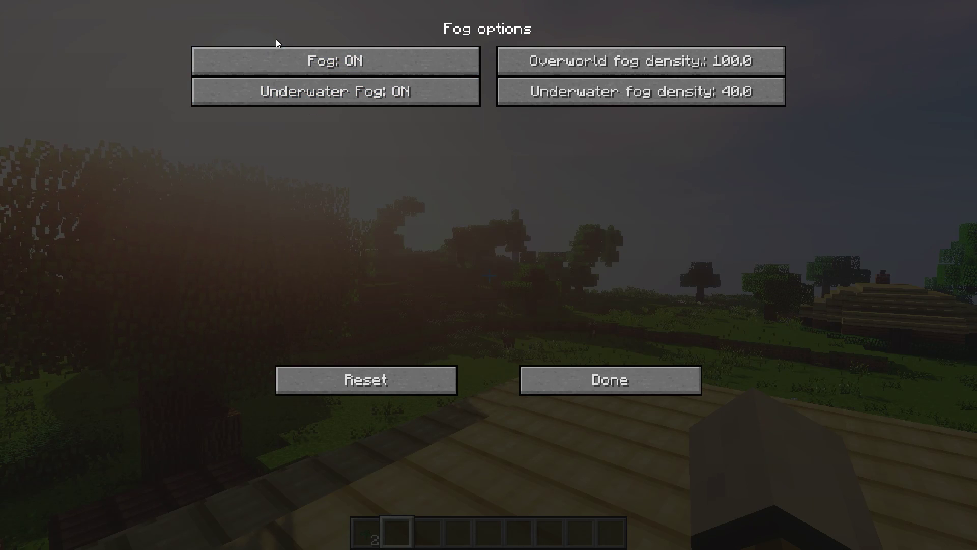
click(572, 382)
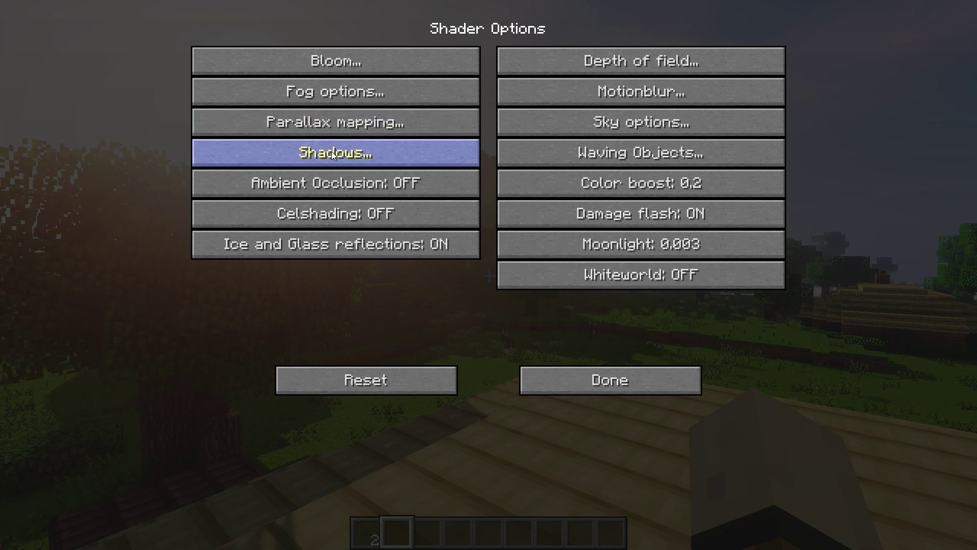
click(331, 151)
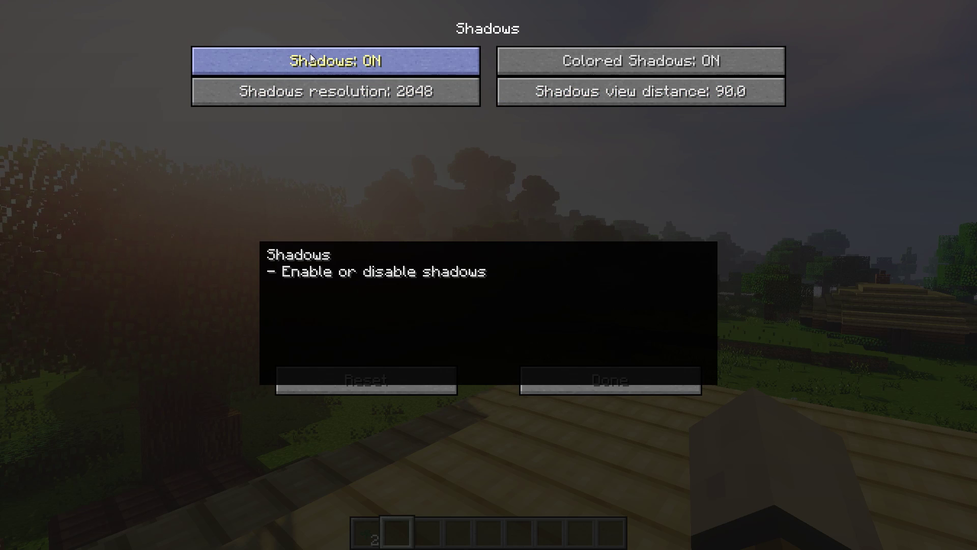
click(558, 380)
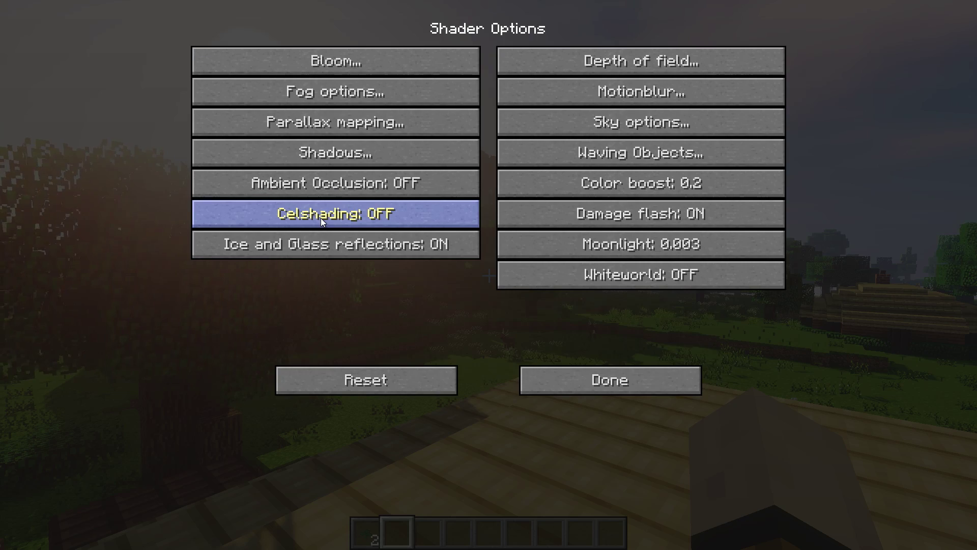
click(321, 219)
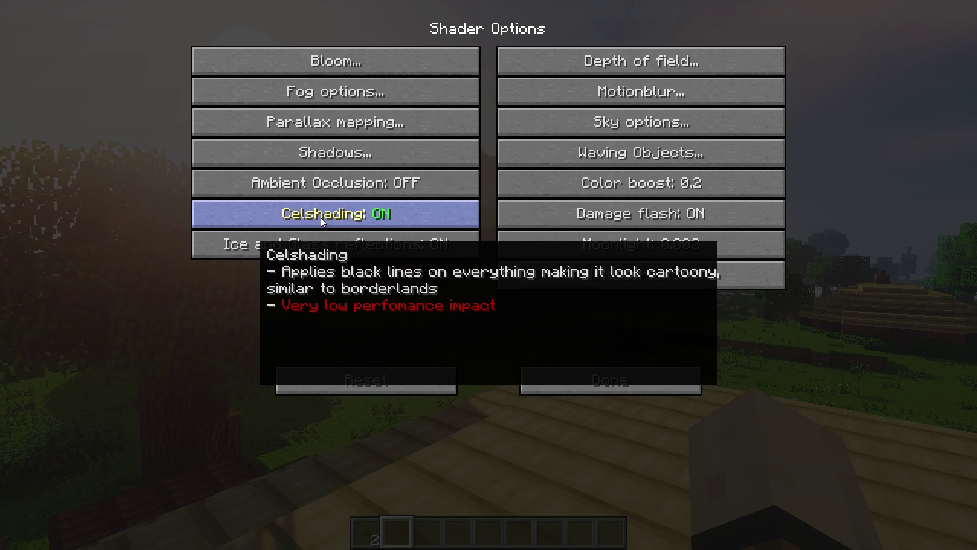
click(558, 379)
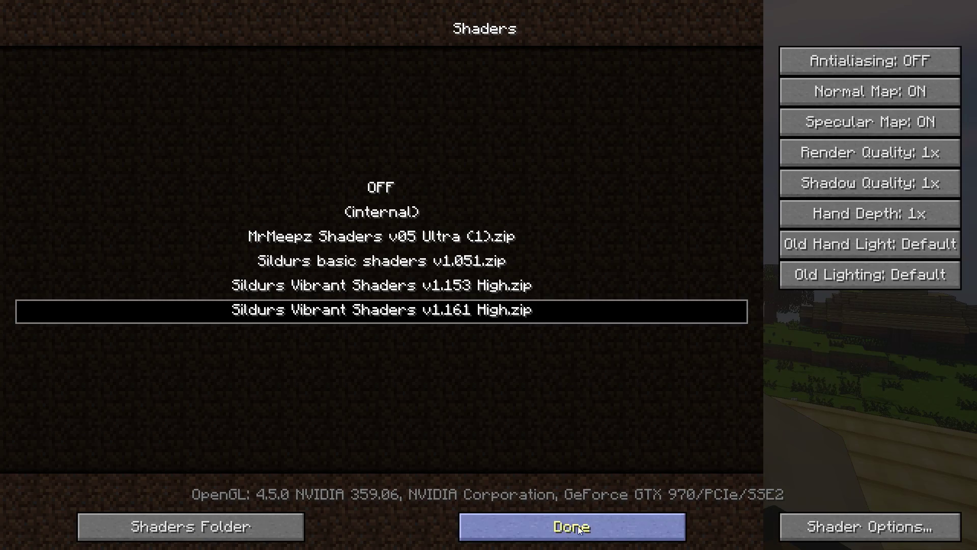
click(585, 524)
mouse_move(489, 275)
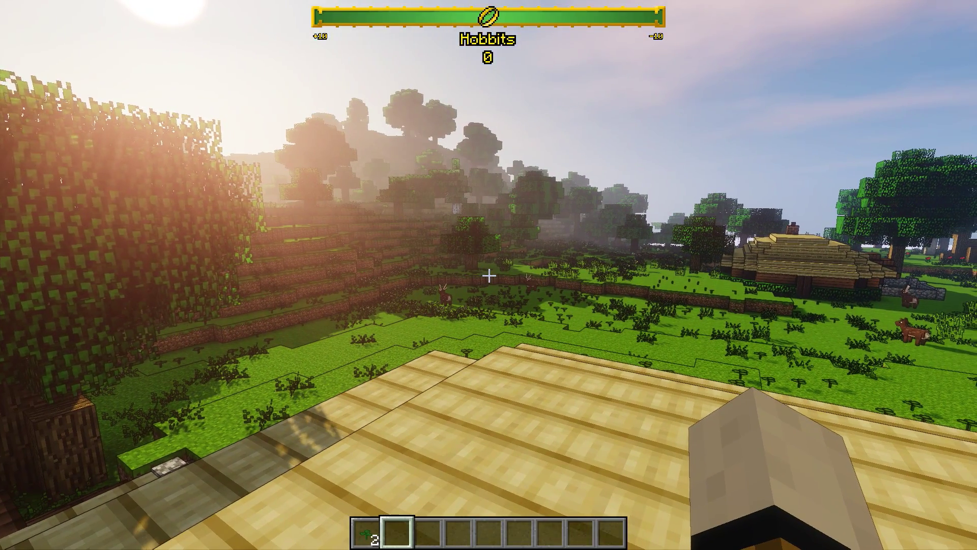
key(Escape)
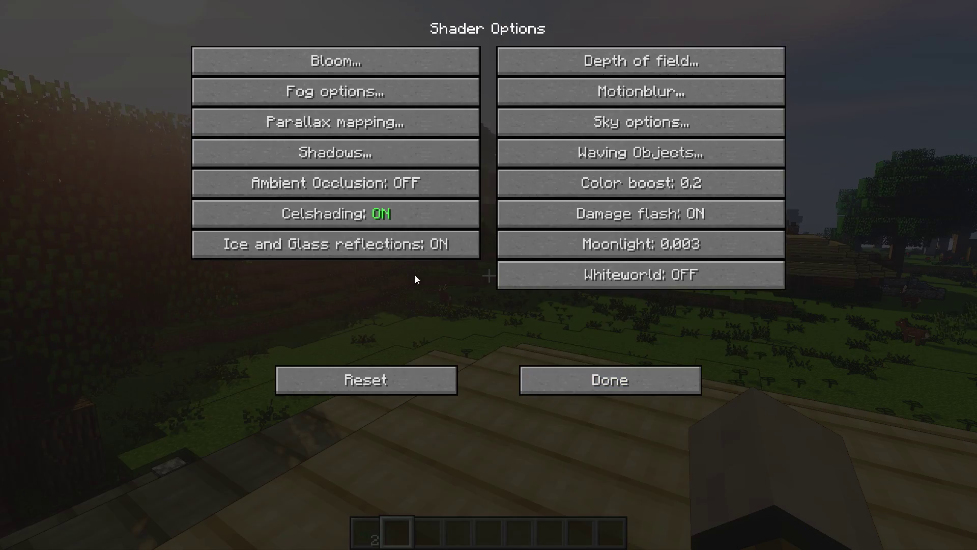
click(345, 217)
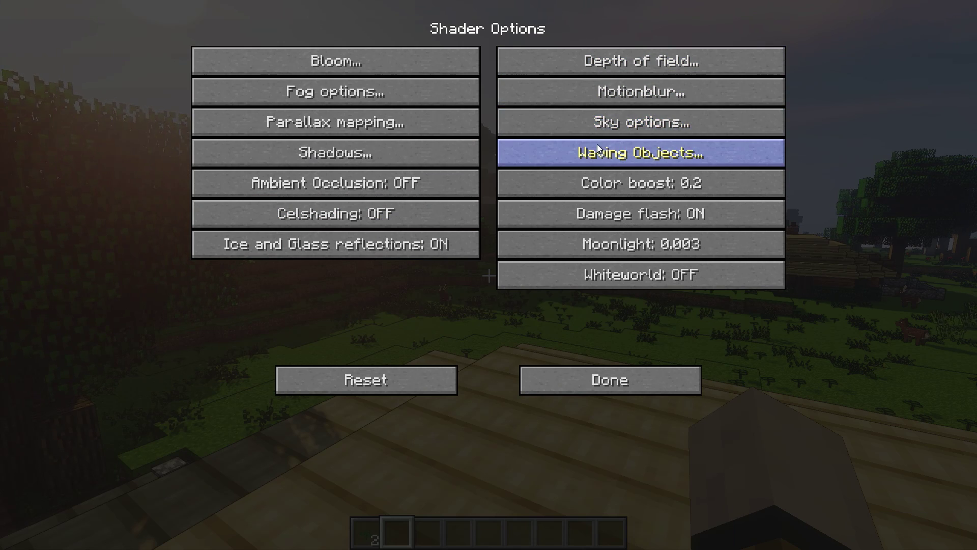
Turn off waving grass, leaves, water, lily pads, entities and vines, keeping Fire and Lava ON.
click(597, 153)
click(329, 62)
click(337, 96)
click(325, 122)
click(315, 154)
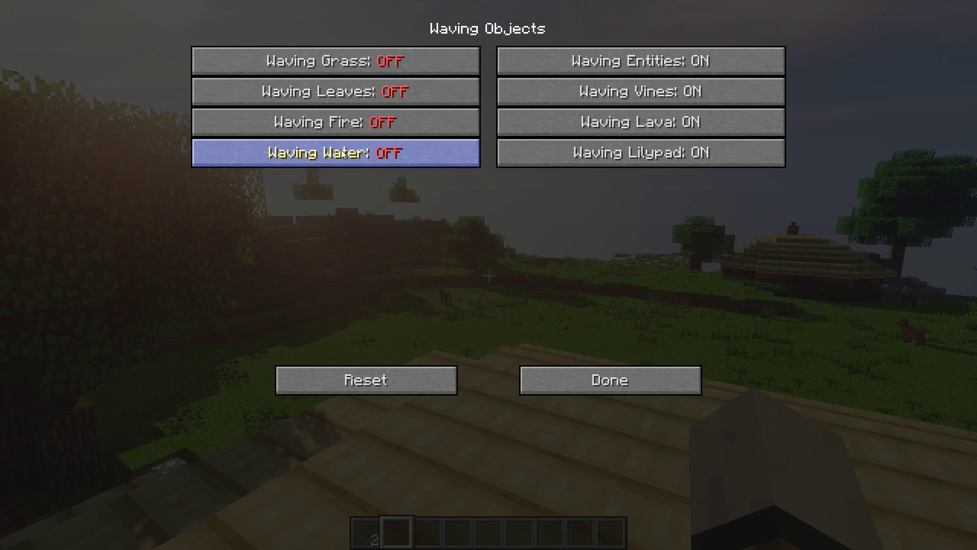
click(543, 152)
click(544, 122)
click(545, 94)
click(535, 60)
click(540, 125)
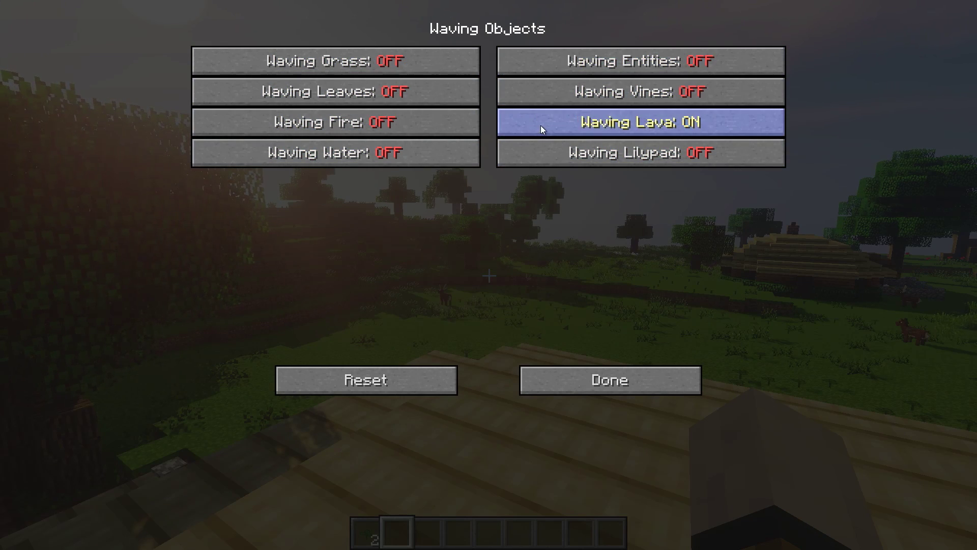
click(347, 132)
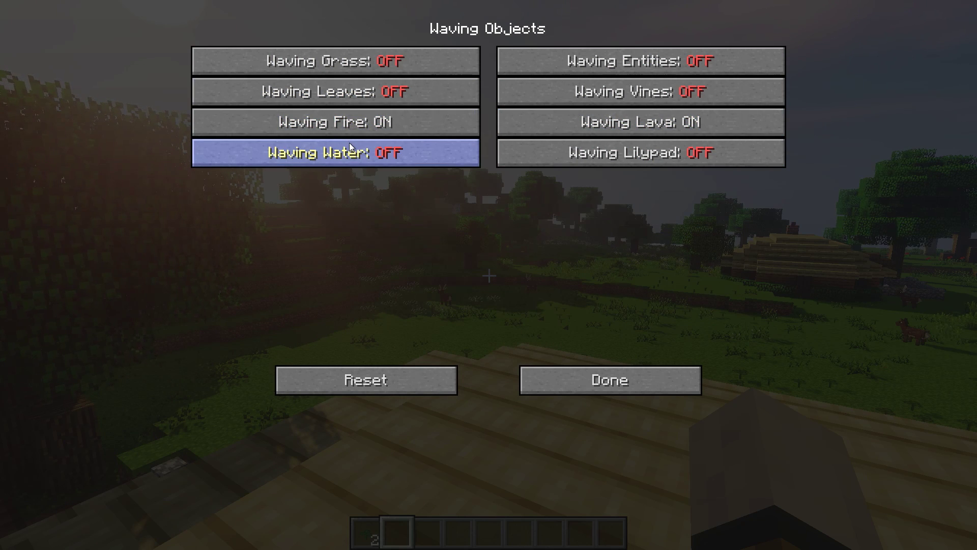
key(Escape)
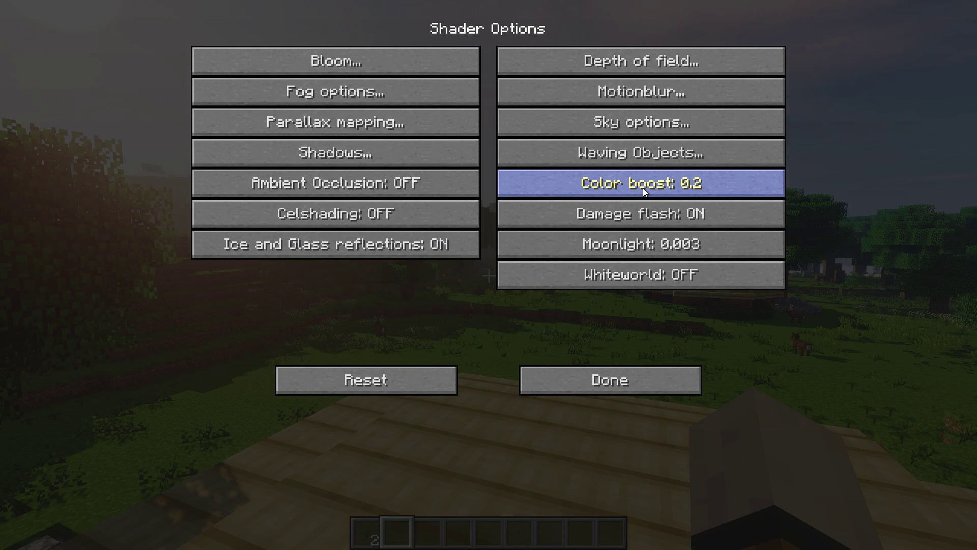
Lower the Color boost shader option from 0.2 to 0.04.
click(637, 184)
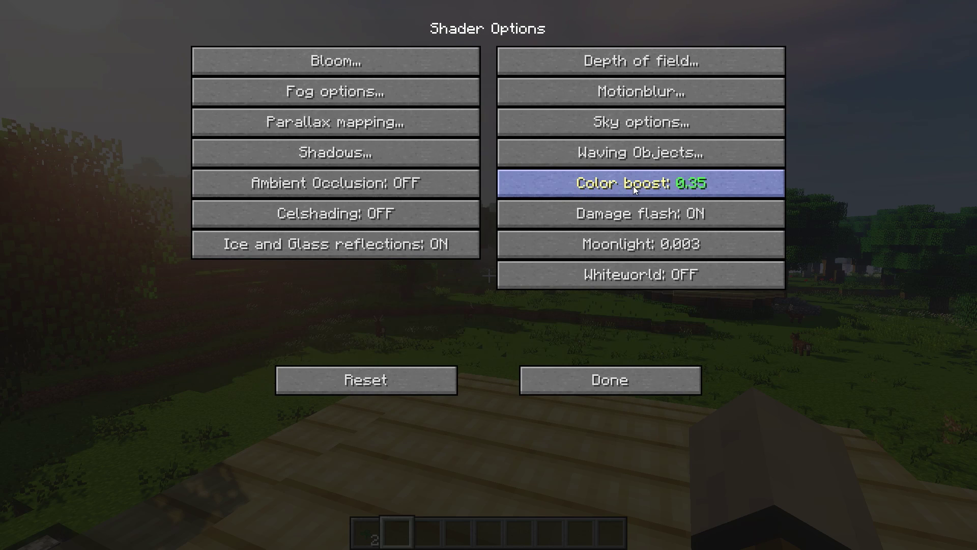
right_click(606, 183)
click(618, 182)
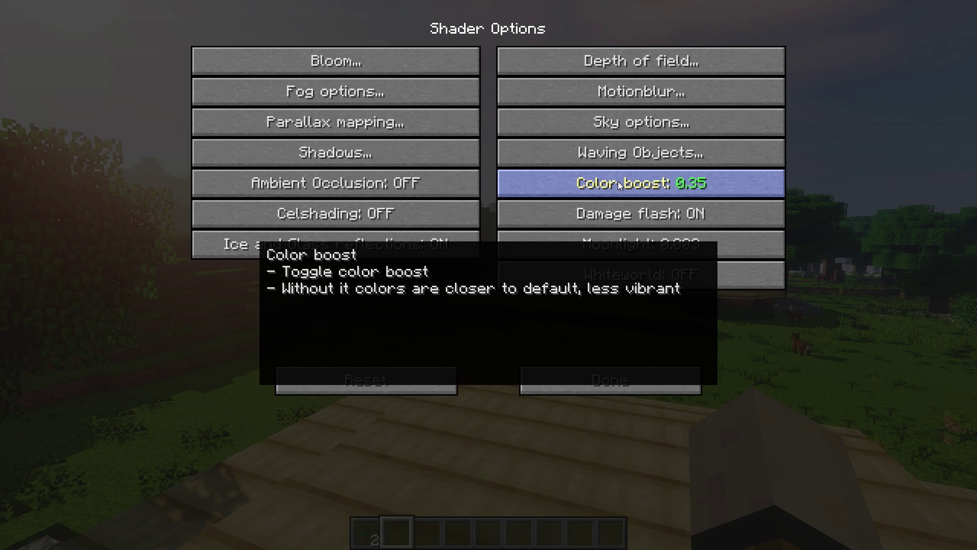
right_click(617, 182)
click(613, 184)
click(613, 184)
right_click(609, 185)
click(607, 184)
right_click(603, 182)
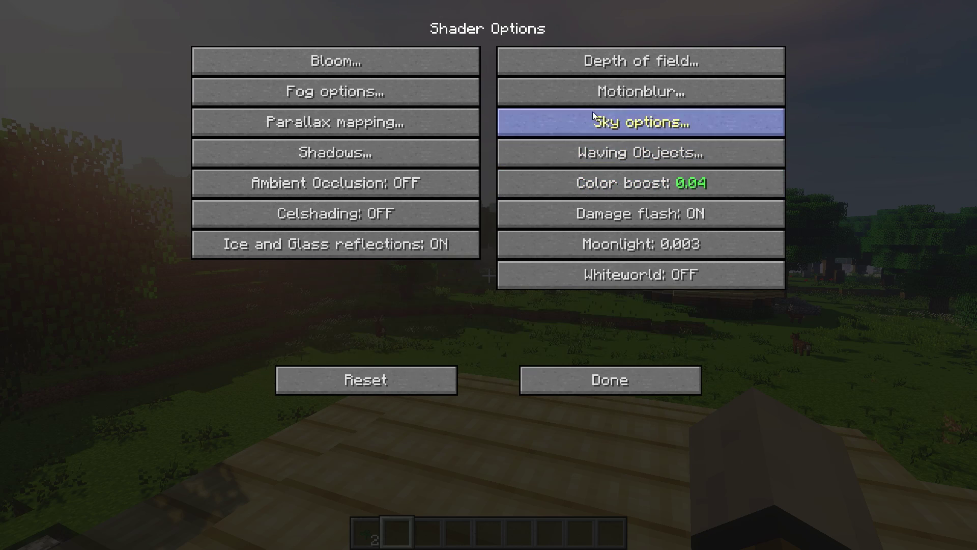
In Sky options, set Shader Moon and Alternative Weather angle OFF and Lens Flares ON, then exit.
click(582, 128)
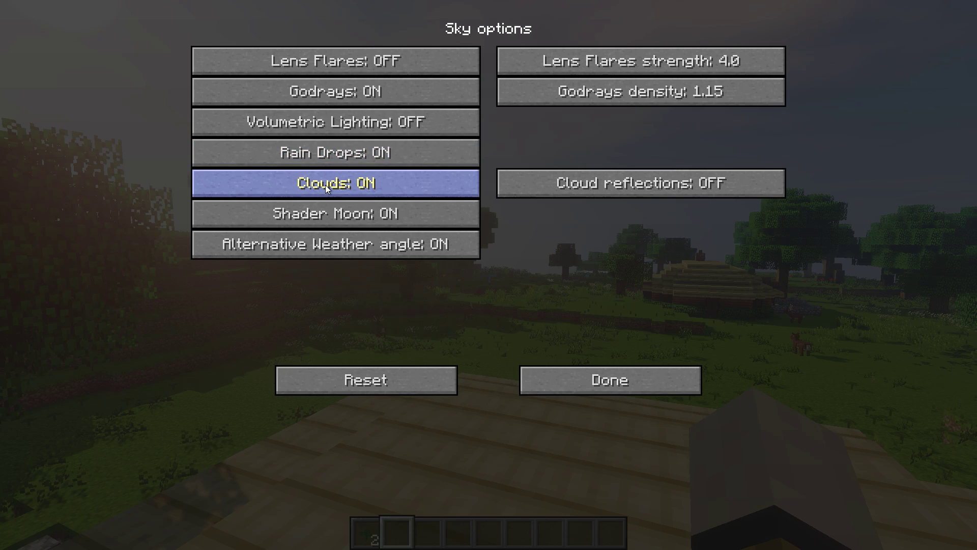
click(344, 216)
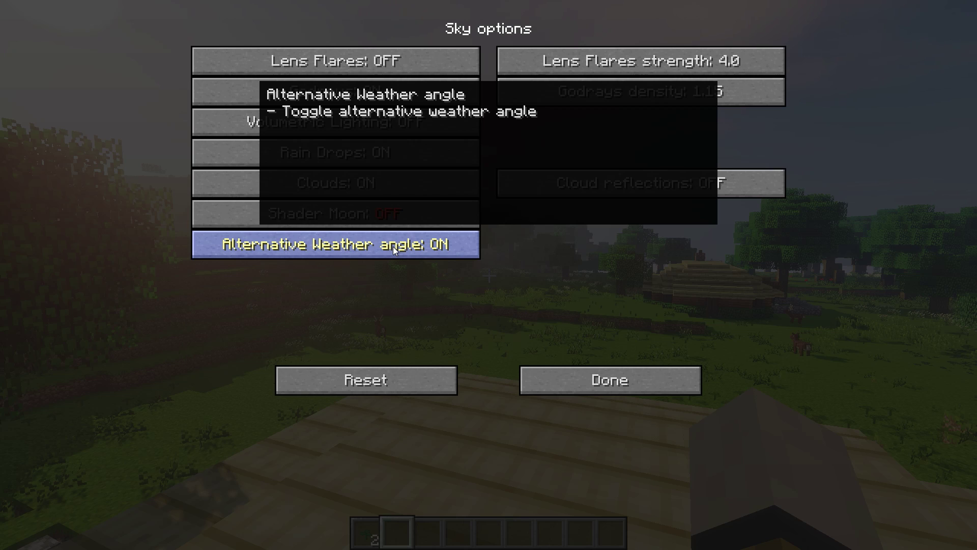
click(393, 246)
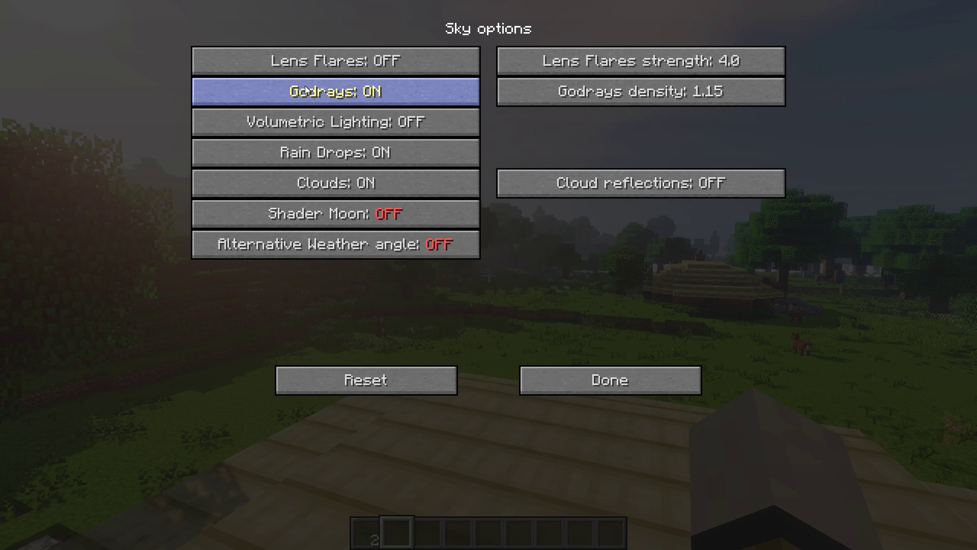
click(297, 62)
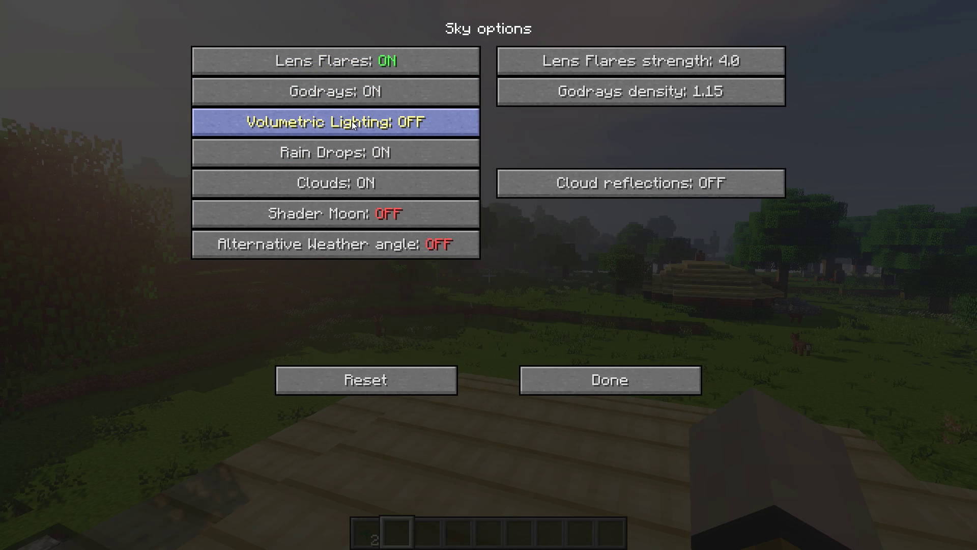
mouse_move(352, 121)
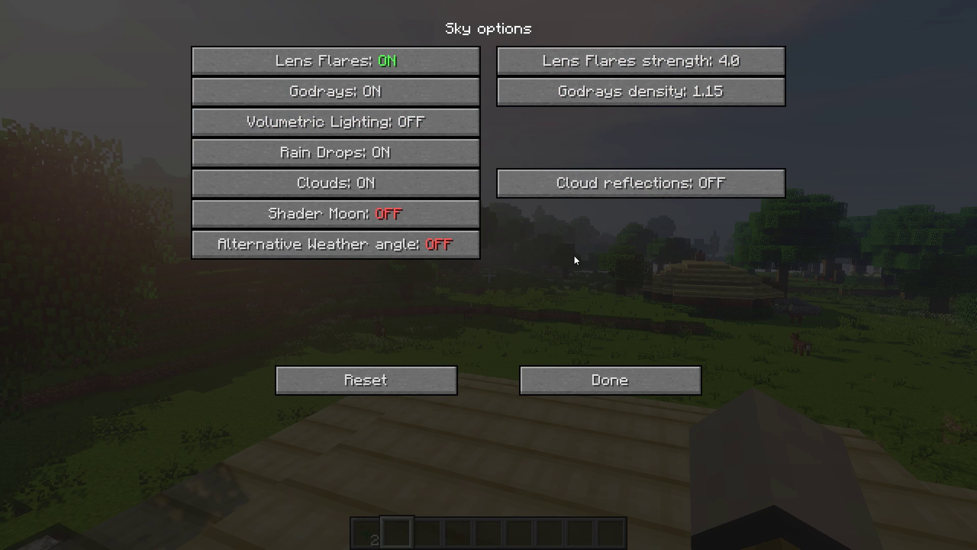
click(577, 380)
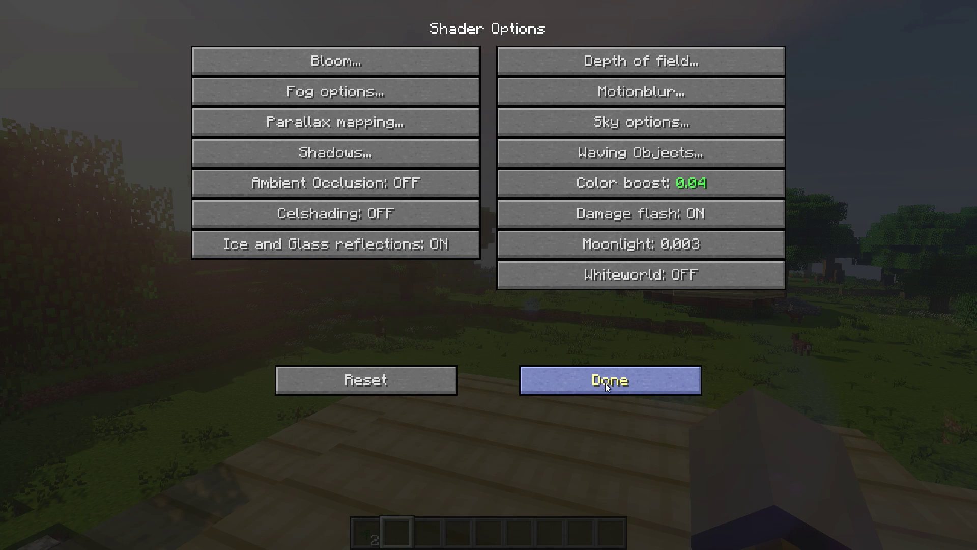
click(603, 383)
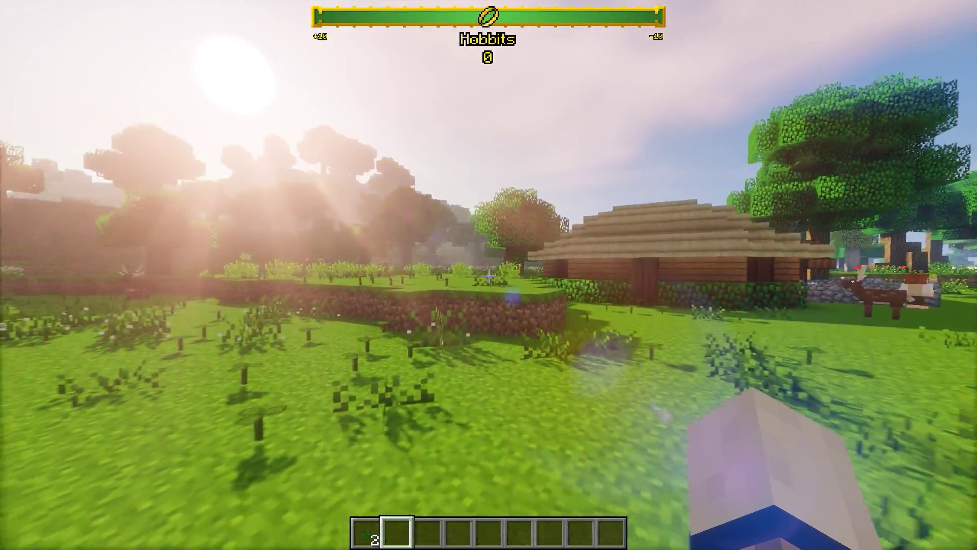
Walk past the large tree and hobbit hut, across the meadow, into the shallow lake.
key(w)
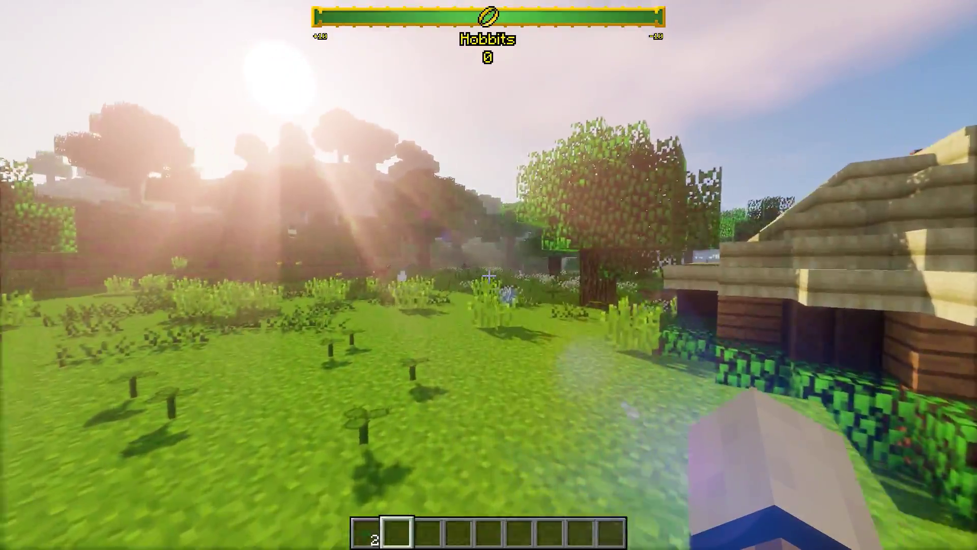
key(w)
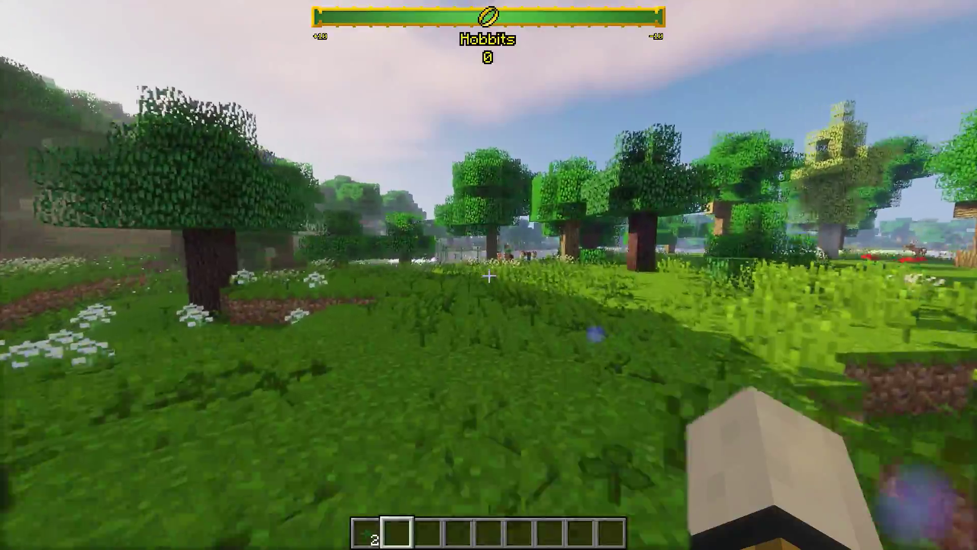
key(w)
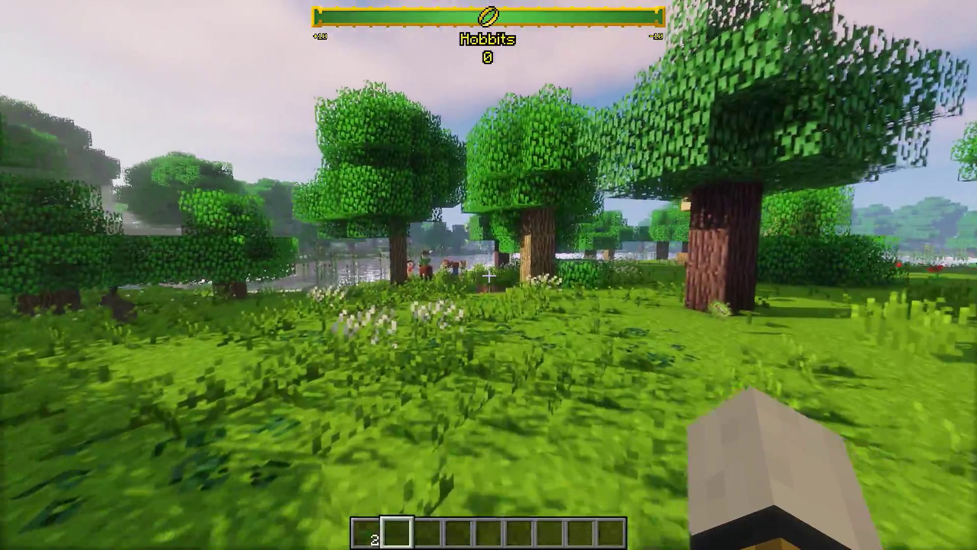
key(w)
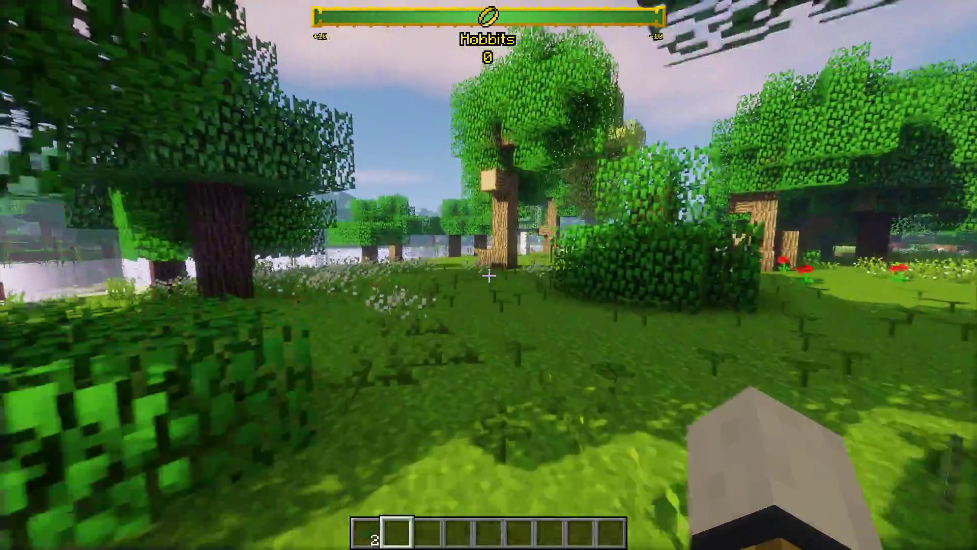
key(w)
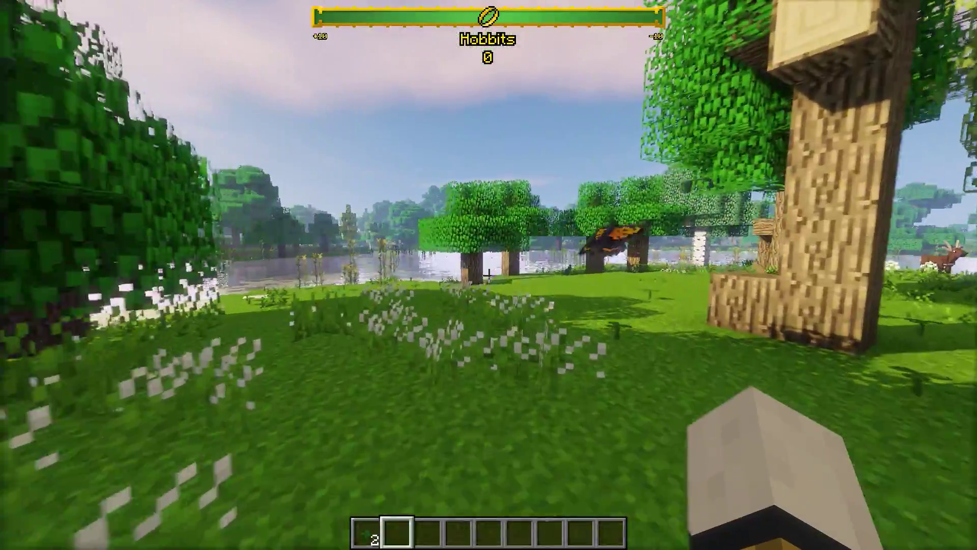
key(w)
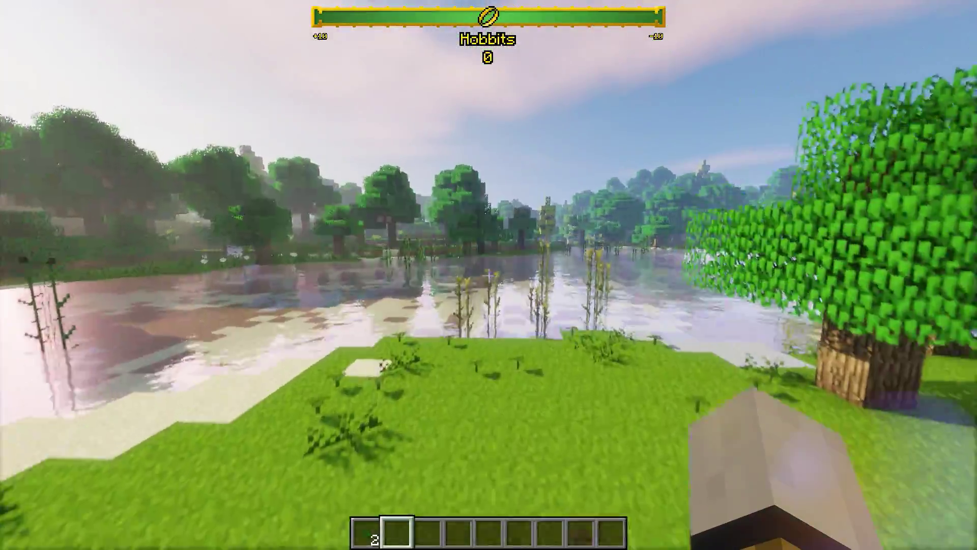
key(w)
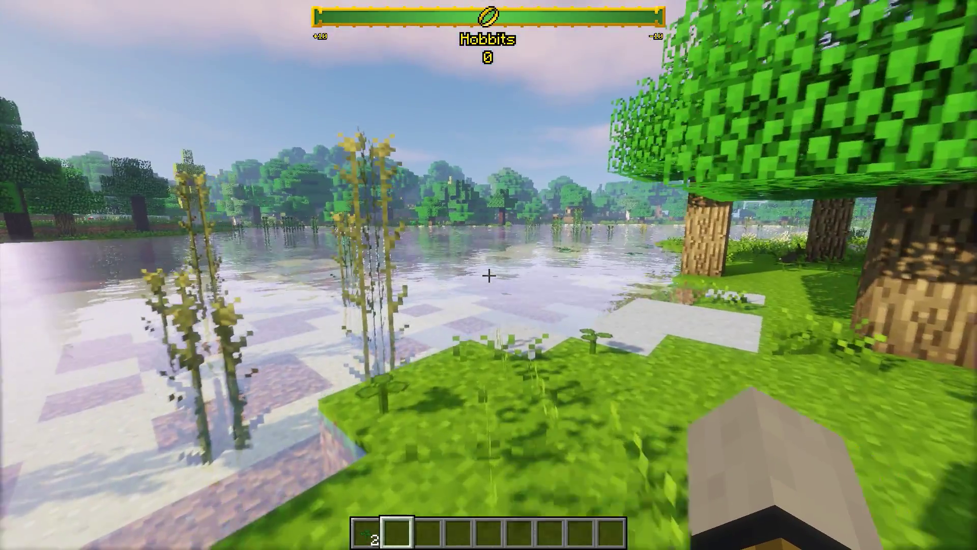